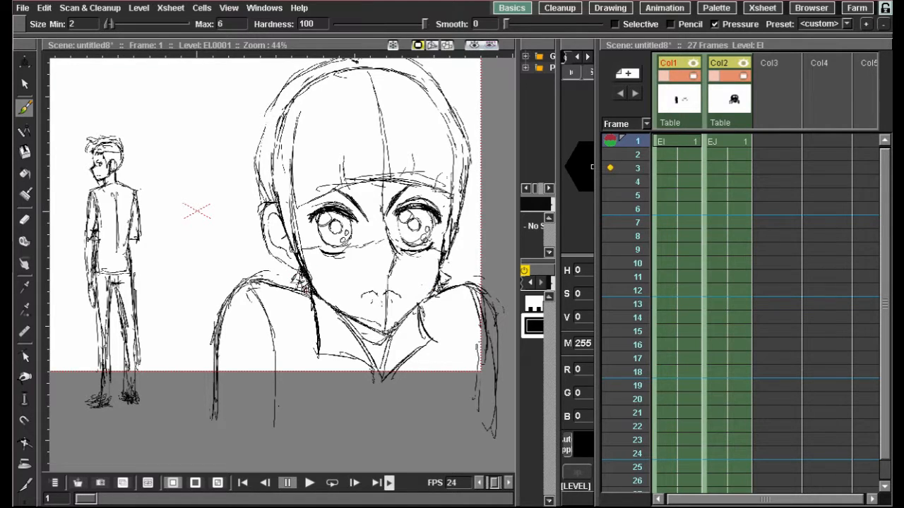
left_click_drag(399, 245, 435, 220)
scroll(421, 252, "down", 4)
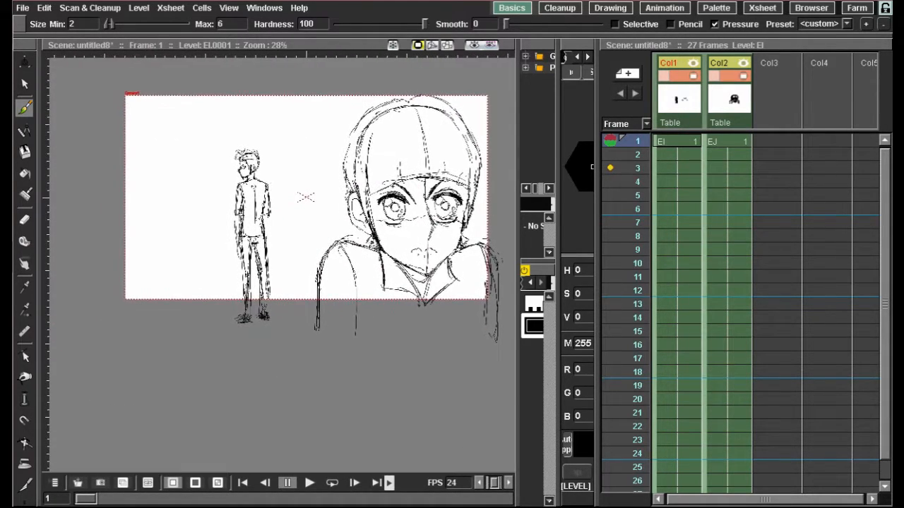
scroll(396, 190, "up", 3)
left_click_drag(390, 180, 346, 223)
left_click_drag(387, 193, 444, 158)
left_click_drag(313, 197, 290, 159)
scroll(324, 203, "up", 2)
scroll(329, 202, "down", 2)
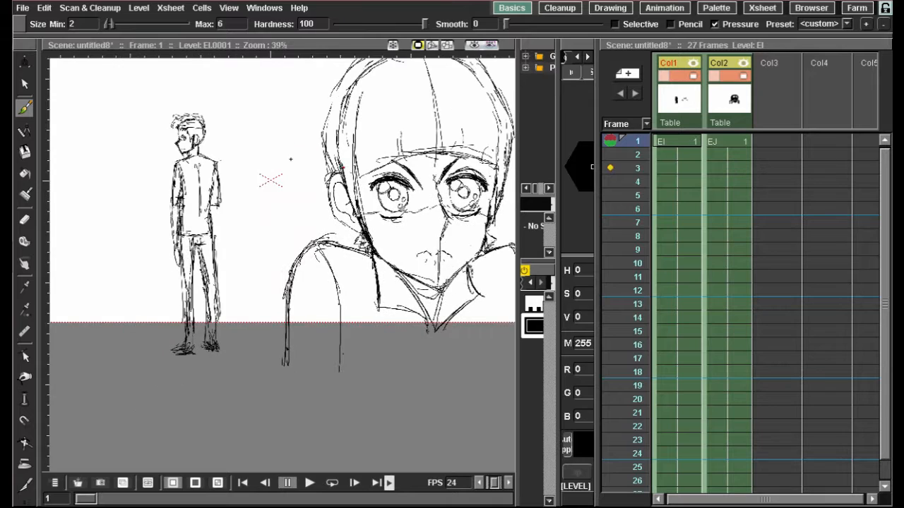
left_click_drag(317, 196, 231, 224)
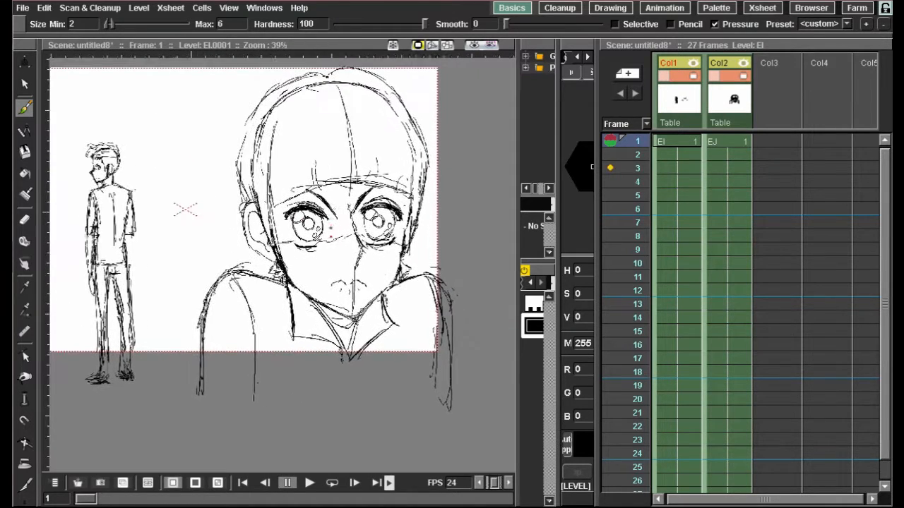
Step: Brush additional inner arm lines along both sleeves of the close-up character on Col1
left_click_drag(88, 215, 276, 279)
scroll(276, 279, "up", 10)
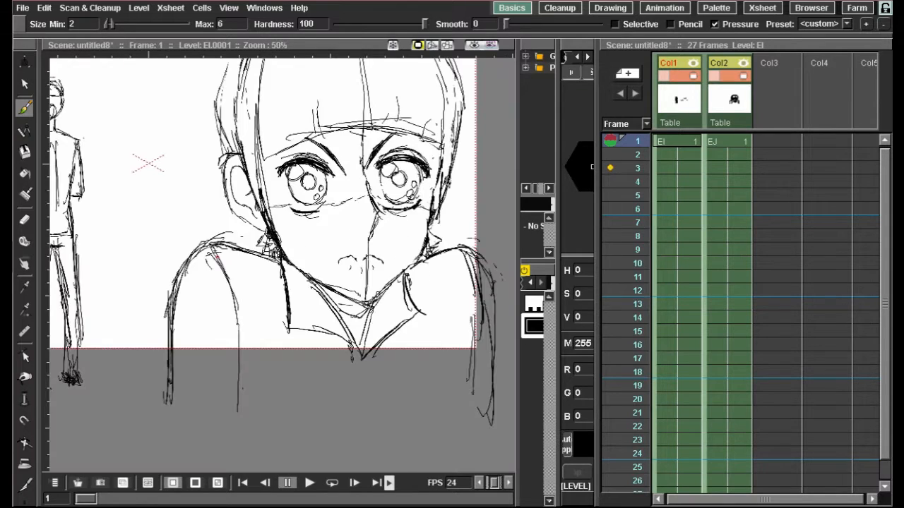
mouse_move(215, 251)
left_mouse_down()
mouse_move(241, 310)
mouse_move(244, 351)
left_mouse_up()
left_click_drag(238, 298, 250, 400)
left_click_drag(472, 269, 471, 390)
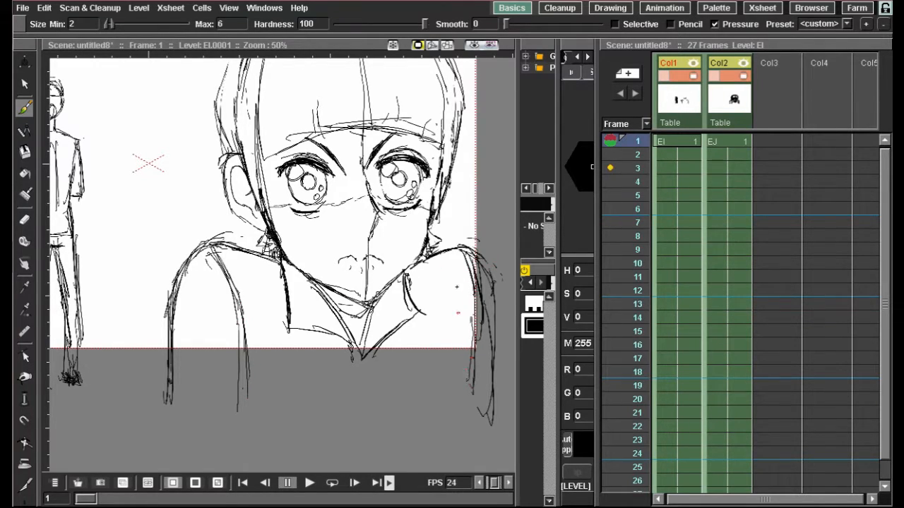
mouse_move(459, 250)
left_mouse_down()
mouse_move(470, 280)
mouse_move(464, 372)
left_mouse_up()
Step: Try strengthening the outer hair outline above the close-up character's visible ear on Col1, and undo the strokes
left_click_drag(432, 206, 428, 279)
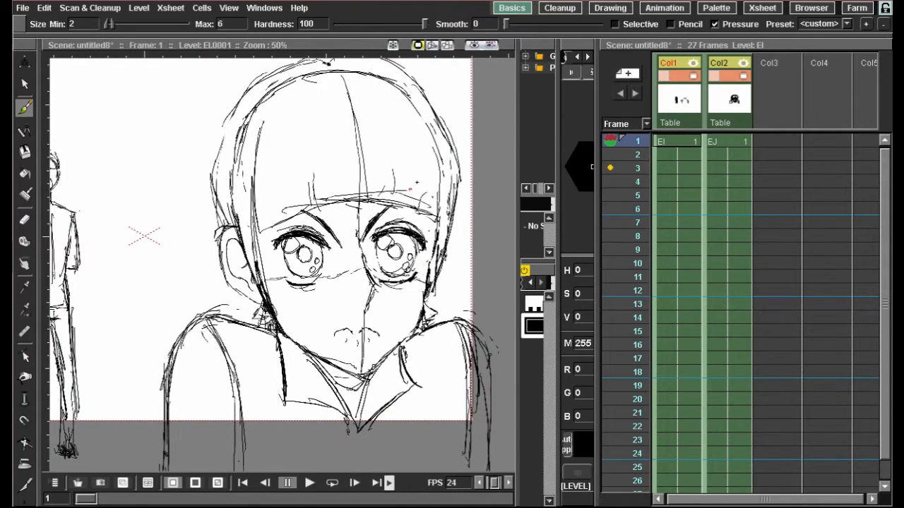
mouse_move(233, 110)
left_mouse_down()
mouse_move(211, 185)
mouse_move(219, 205)
left_mouse_up()
left_click_drag(215, 164, 223, 226)
left_click_drag(262, 261, 258, 174)
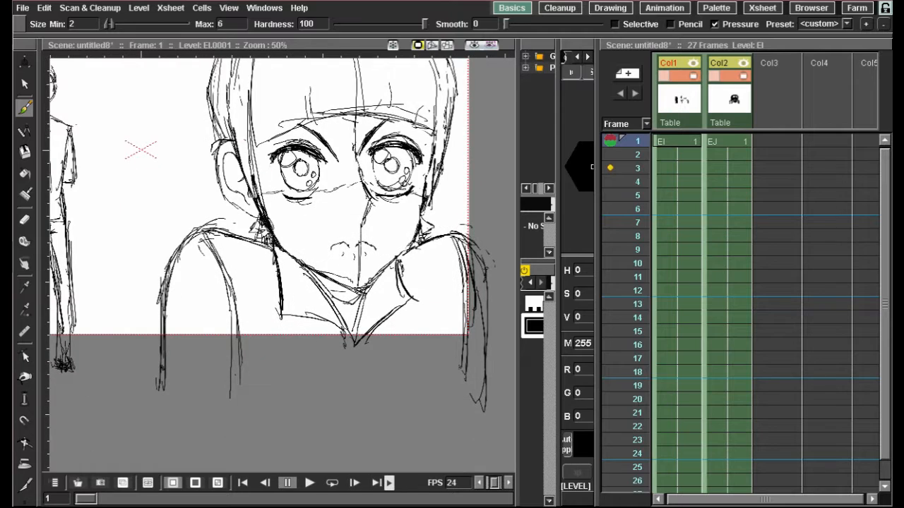
scroll(273, 192, "down", 4)
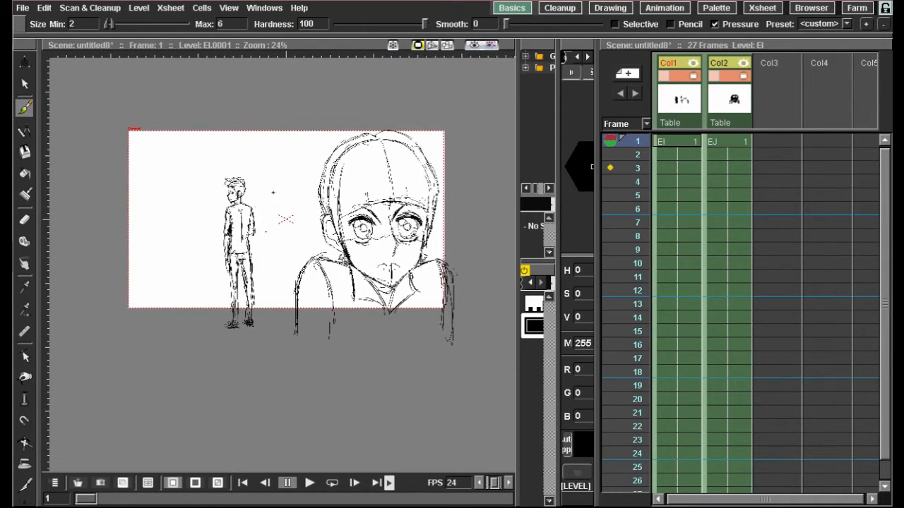
mouse_move(247, 167)
left_mouse_down()
mouse_move(282, 332)
mouse_move(281, 176)
left_mouse_up()
key("ctrl+z")
key("ctrl+z")
Step: Switch to frame 1 of Col2 and brush the outer hair outline above the close-up character's ear
left_click(711, 145)
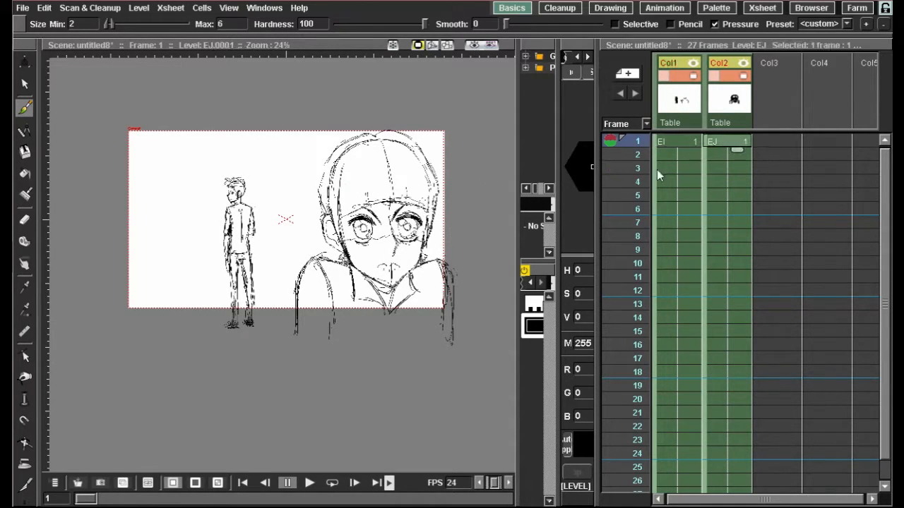
scroll(497, 211, "up", 1)
scroll(332, 190, "up", 2)
left_click_drag(291, 137, 275, 185)
left_click_drag(295, 302, 311, 285)
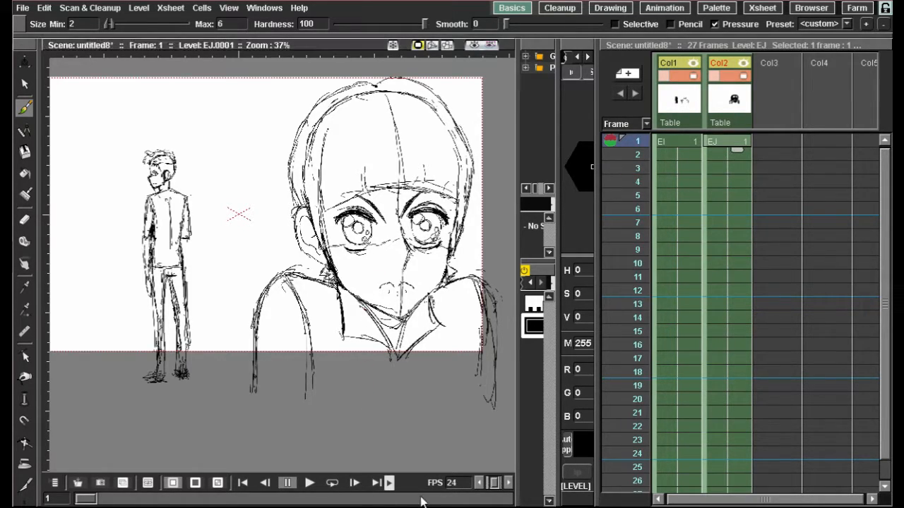
Step: Set a keyframe for Col2 at frame 1
left_click(388, 483)
left_click(367, 483)
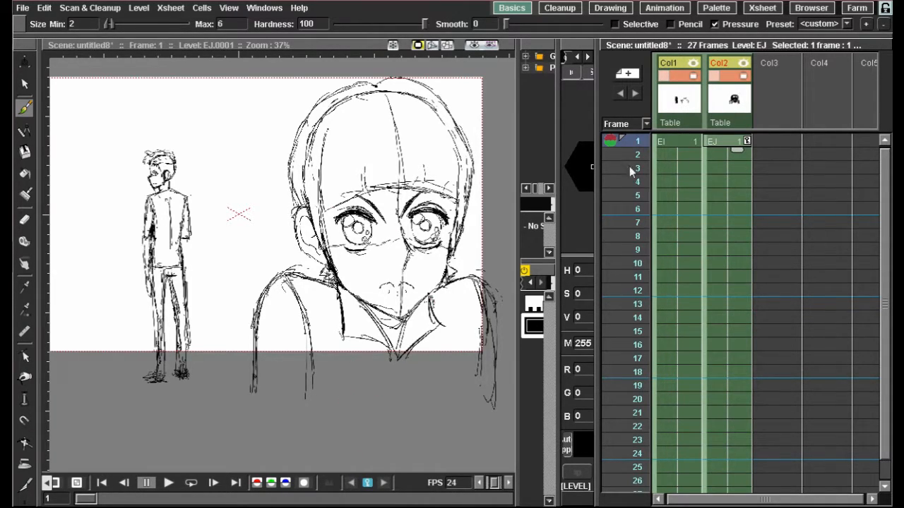
left_click_drag(424, 280, 309, 278)
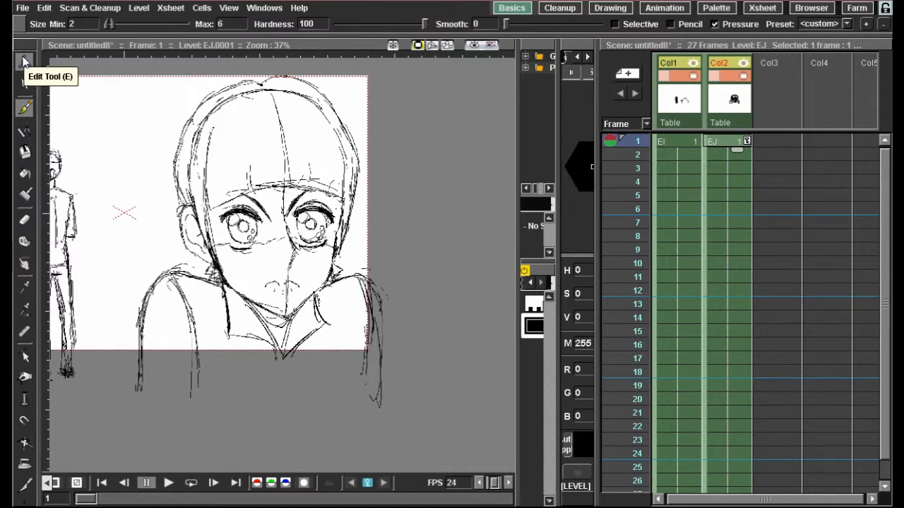
Step: Try moving the Col2 close-up character with the Edit tool to reveal misplaced strokes, and undo the move
left_click(25, 62)
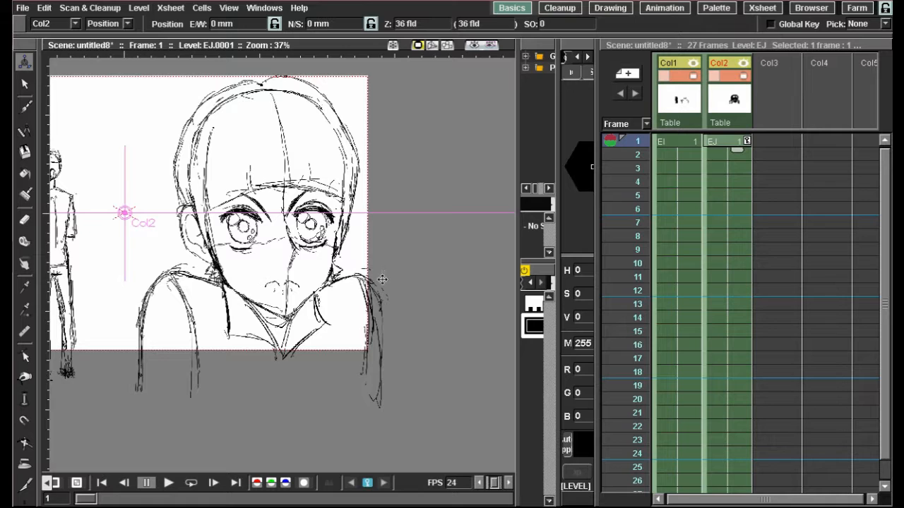
left_click_drag(318, 185, 361, 181)
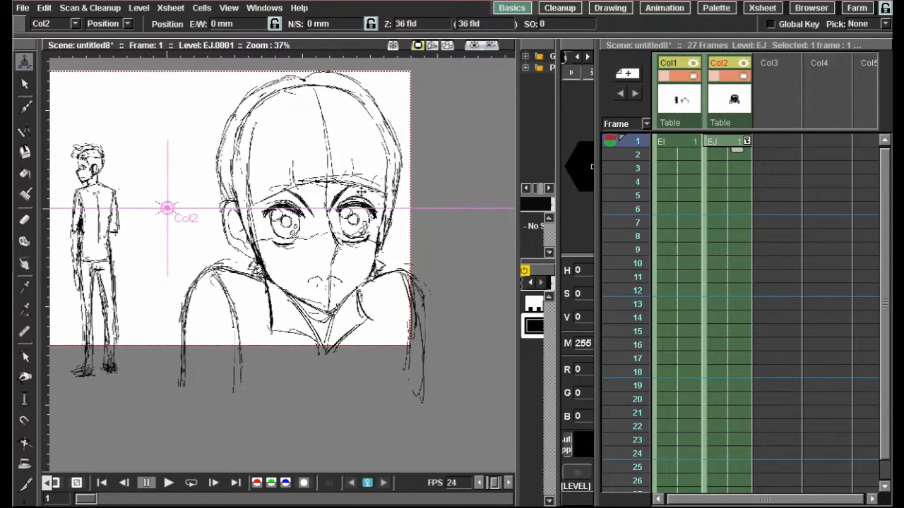
mouse_move(387, 298)
left_mouse_down()
mouse_move(318, 269)
mouse_move(342, 229)
mouse_move(349, 246)
mouse_move(312, 254)
mouse_move(378, 247)
mouse_move(431, 271)
mouse_move(425, 288)
left_mouse_up()
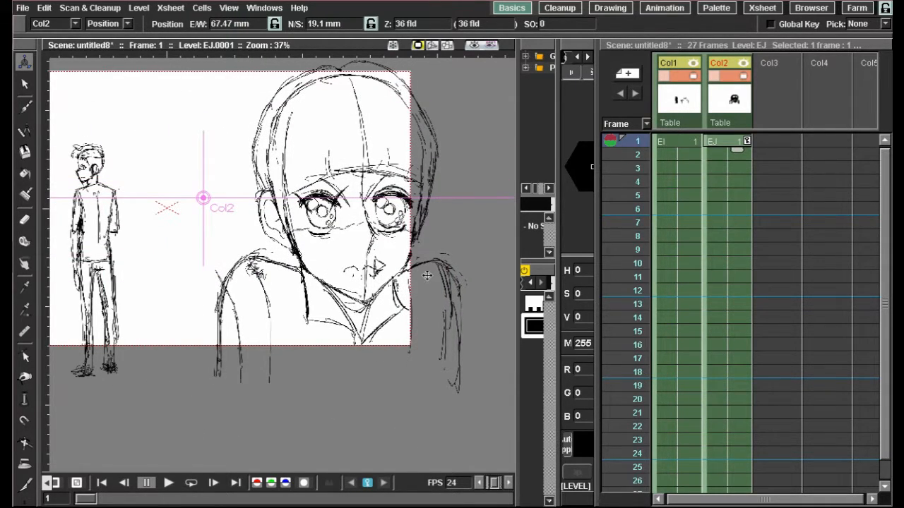
key("ctrl+z")
Step: Erase the misplaced inner arm line from frame 1 of Col1 using the Eraser at size 88
left_click(685, 142)
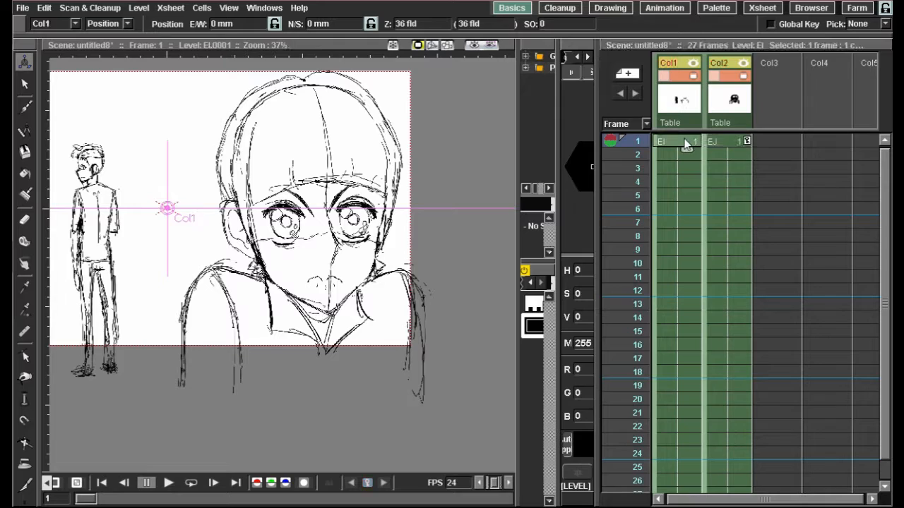
left_click(25, 219)
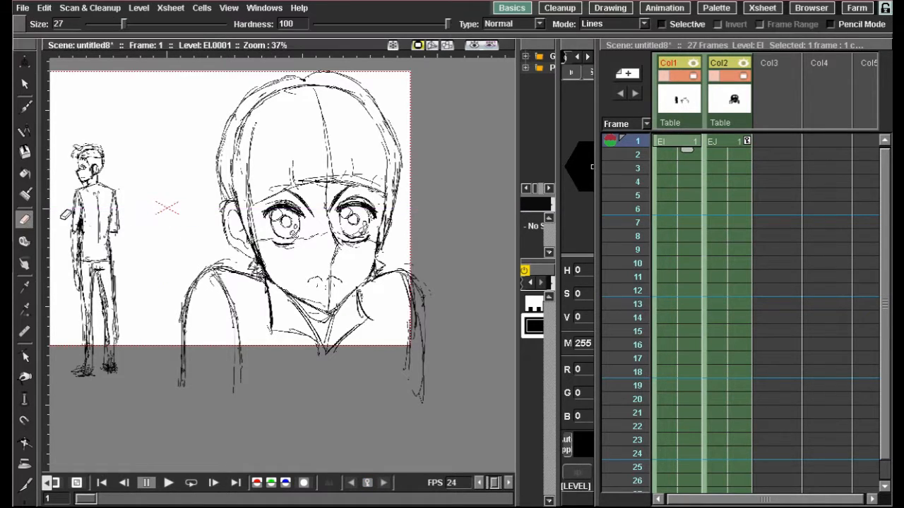
left_click_drag(123, 23, 206, 24)
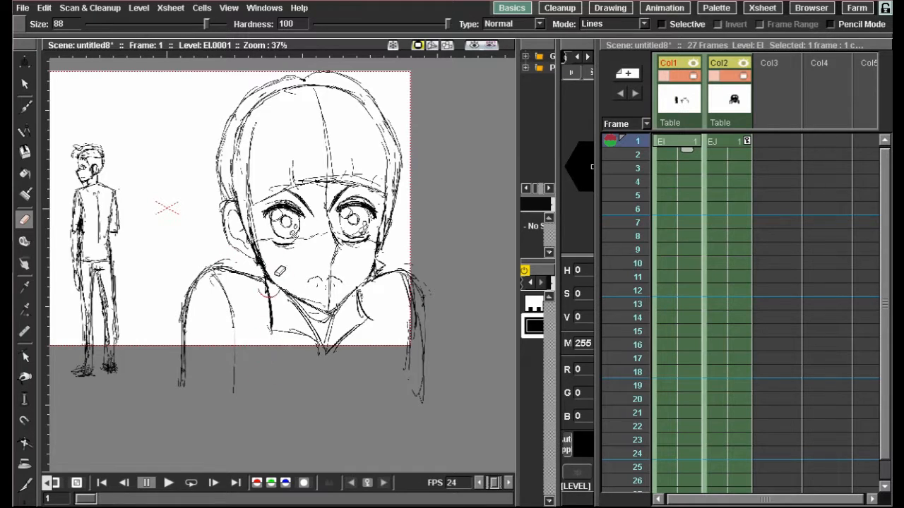
Step: Try redrawing the close-up character's inner arm line with the brush while on Col1, undoing strokes
key("b")
left_click_drag(221, 293, 232, 357)
left_click_drag(226, 312, 233, 351)
key("ctrl+z")
key("ctrl+z")
left_click_drag(215, 273, 241, 363)
left_click_drag(250, 264, 265, 278)
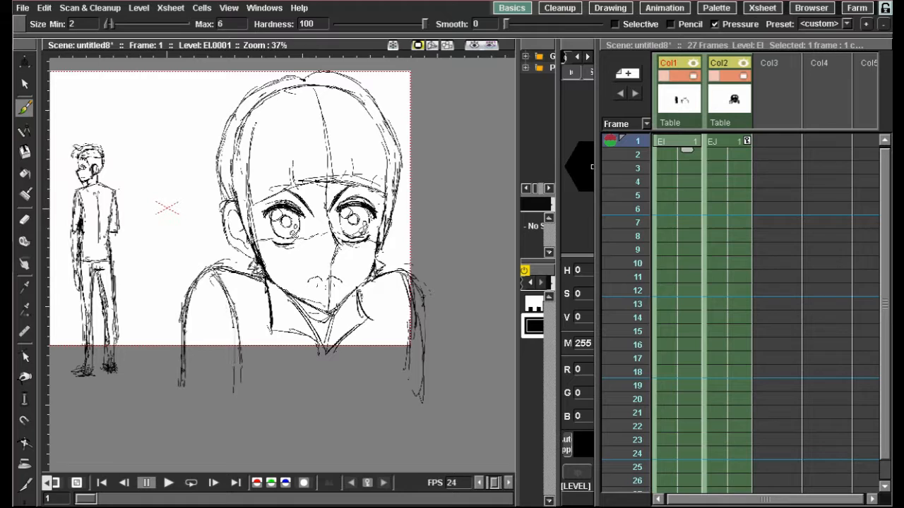
Step: Erase the misplaced arm and neck strokes from Col1, and redraw them on frame 1 of Col2
left_click(25, 220)
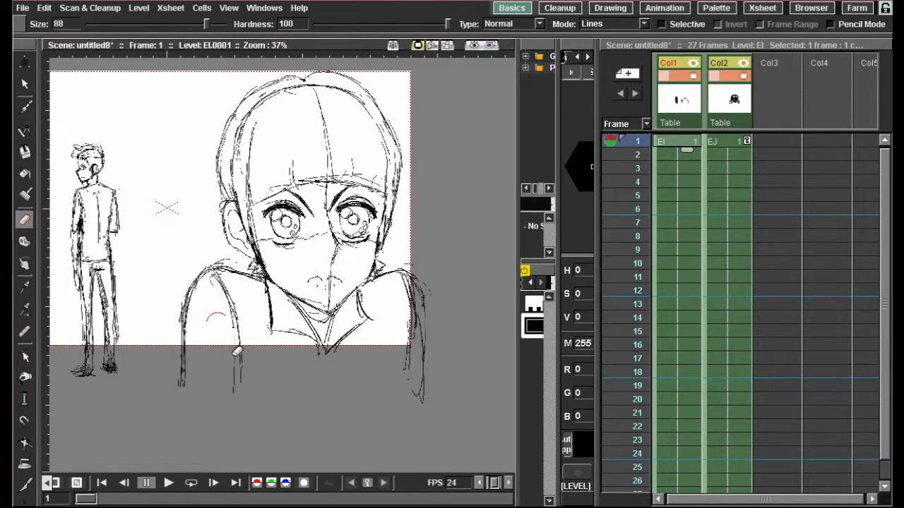
left_click_drag(244, 273, 265, 282)
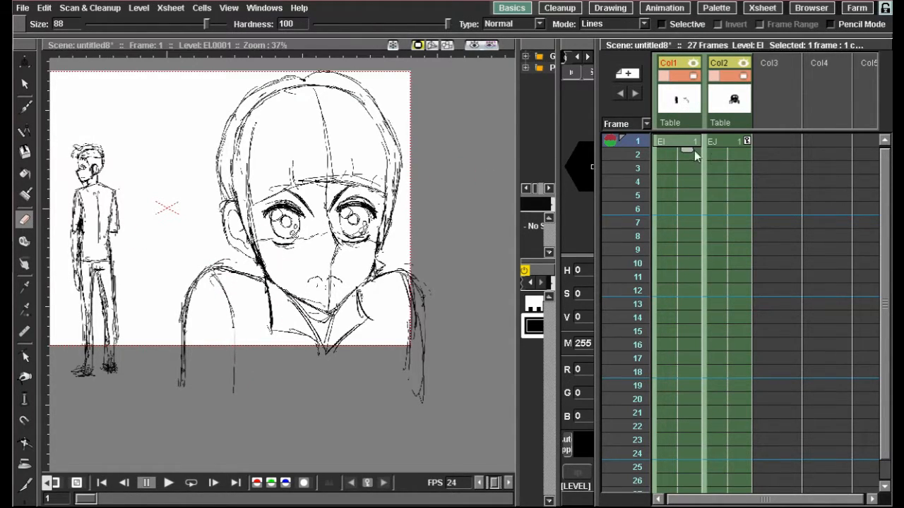
left_click(719, 143)
left_click(26, 108)
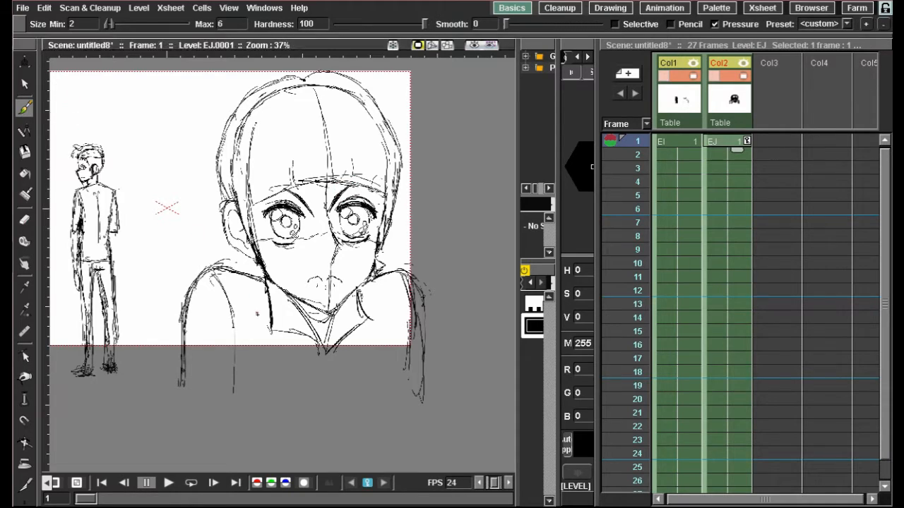
left_click_drag(234, 300, 236, 373)
left_click_drag(234, 325, 236, 378)
left_click_drag(241, 254, 260, 283)
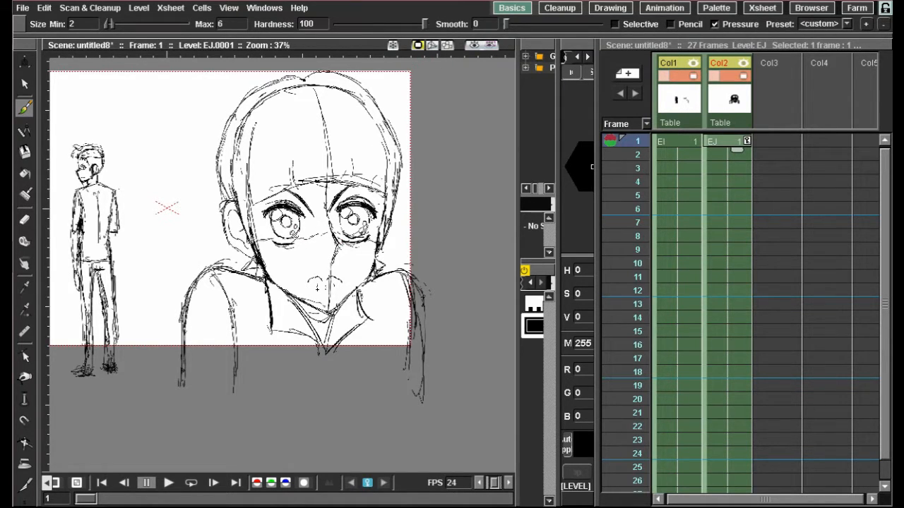
Step: Test-move the Col2 drawing up and left with the Edit tool to check for strays, and undo the move
scroll(317, 285, "down", 5)
scroll(317, 286, "up", 4)
scroll(317, 285, "down", 3)
left_click_drag(317, 284, 386, 282)
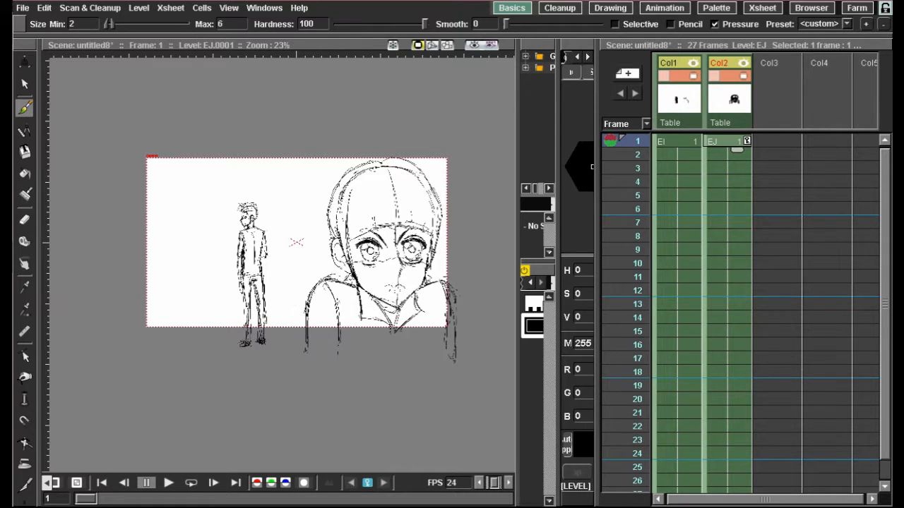
left_click(25, 61)
scroll(371, 209, "up", 2)
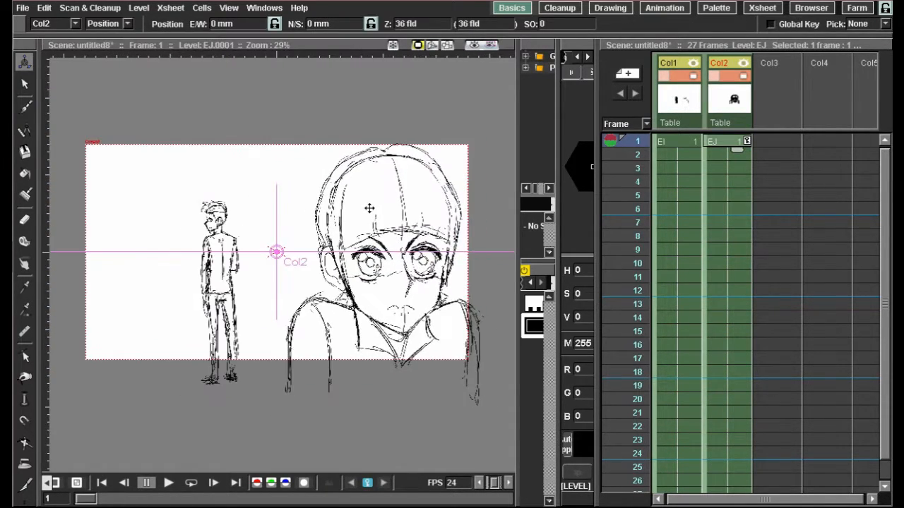
scroll(375, 191, "down", 1)
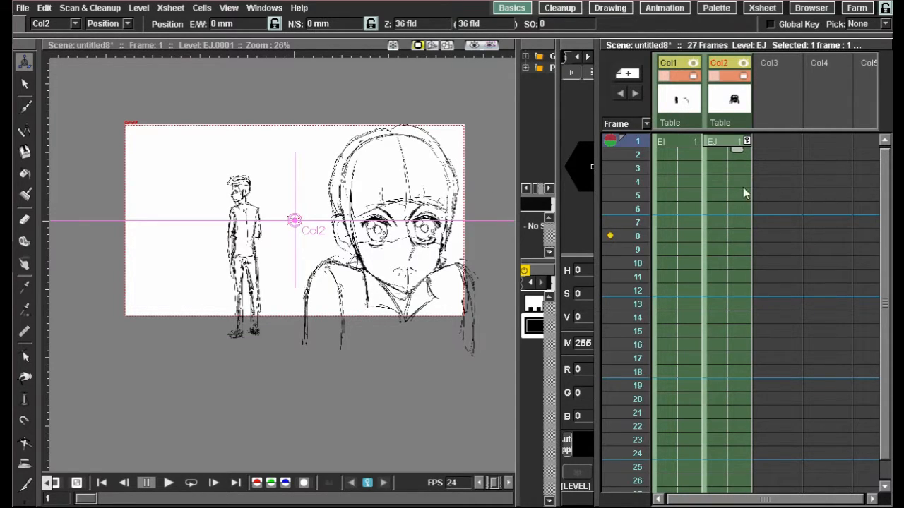
mouse_move(315, 195)
left_mouse_down()
mouse_move(323, 180)
mouse_move(264, 147)
left_mouse_up()
key("ctrl+z")
Step: Erase the remaining stray close-up strokes from frame 1 of Col1, enlarging the Eraser to size 100
left_click_drag(382, 223, 340, 189)
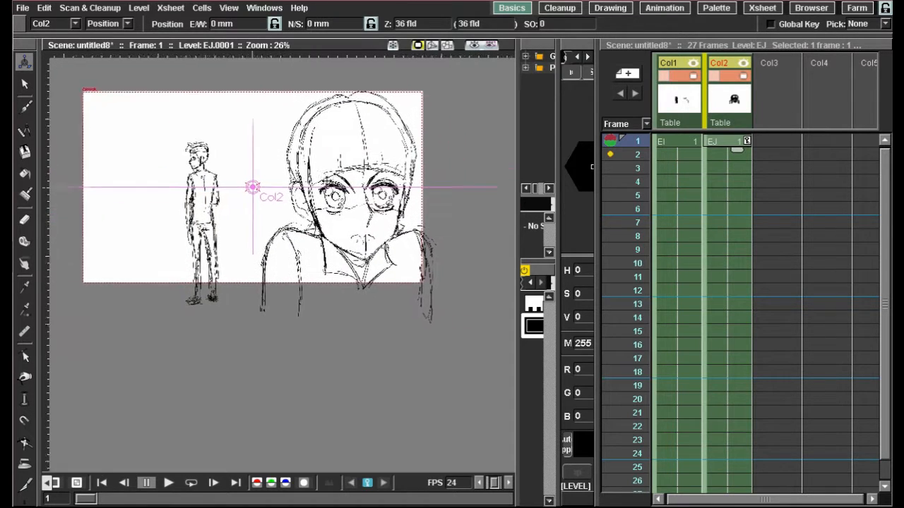
scroll(483, 230, "up", 3)
left_click(670, 141)
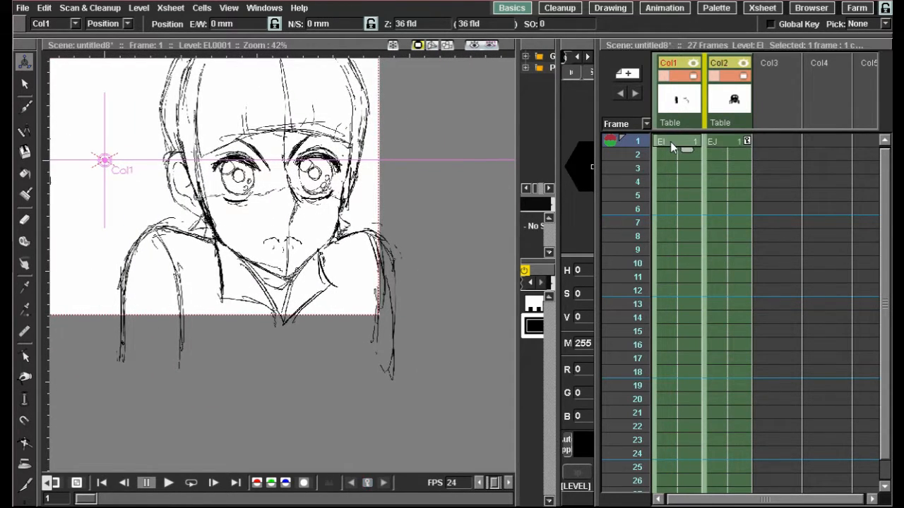
left_click(24, 219)
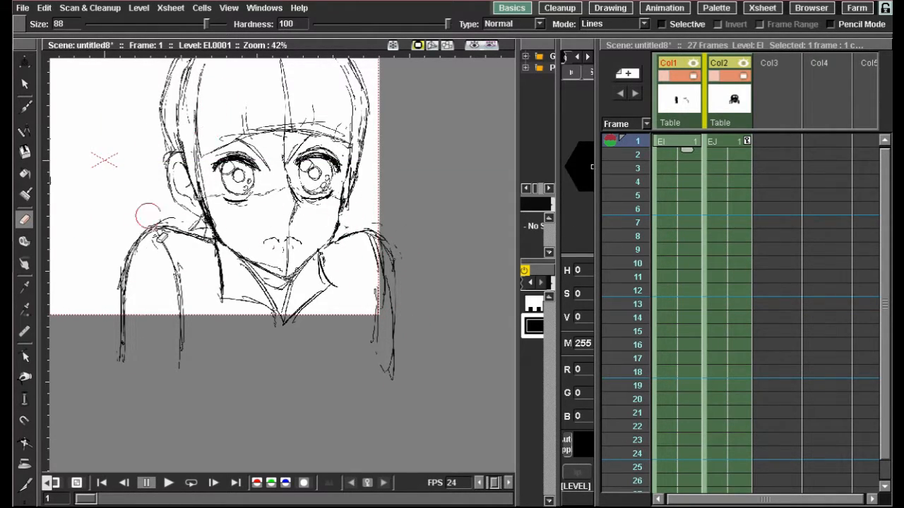
left_click_drag(207, 231, 171, 302)
scroll(189, 69, "down", 1)
left_click_drag(205, 24, 224, 23)
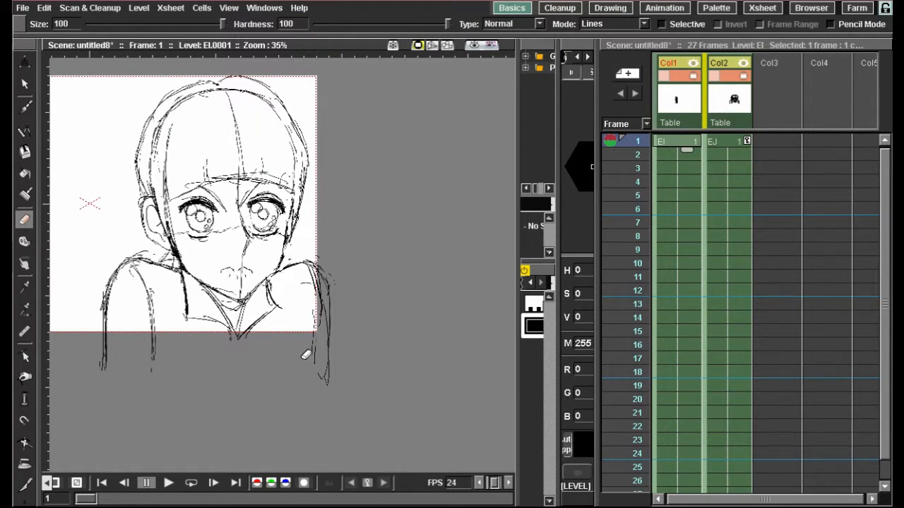
Step: Brush the missing stroke between the jaw and the far shoulder on frame 1 of Col2
left_click(721, 137)
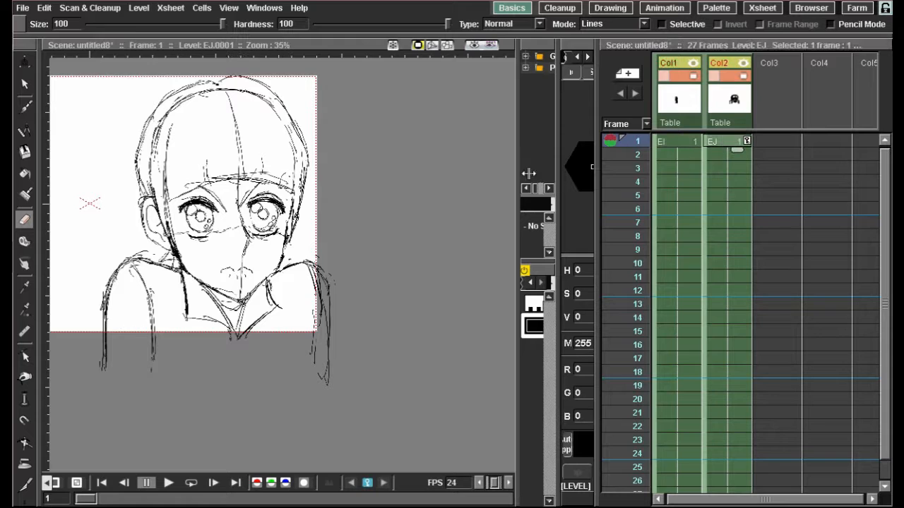
scroll(217, 80, "up", 1)
left_click(25, 108)
scroll(272, 283, "up", 2)
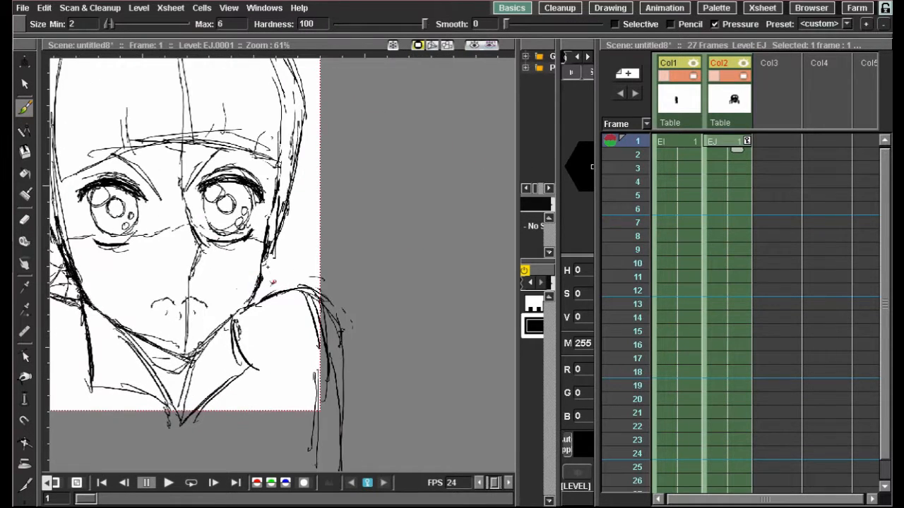
mouse_move(264, 272)
left_mouse_down()
mouse_move(288, 284)
mouse_move(269, 295)
mouse_move(274, 267)
mouse_move(275, 276)
left_mouse_up()
Step: Keyframe Col2 at frame 5 by moving its drawing slightly up with the Animate tool, to about N/S 20.75 mm, and play back the motion
scroll(273, 272, "down", 3)
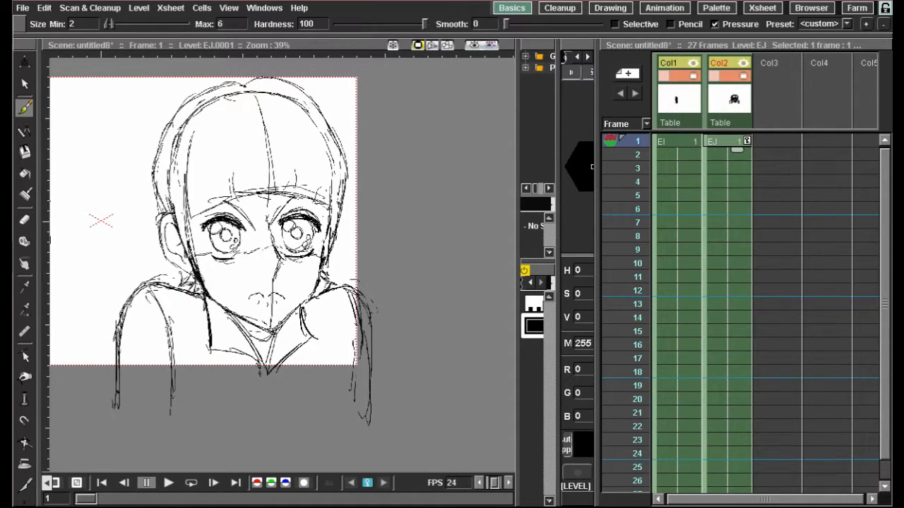
scroll(191, 288, "down", 1)
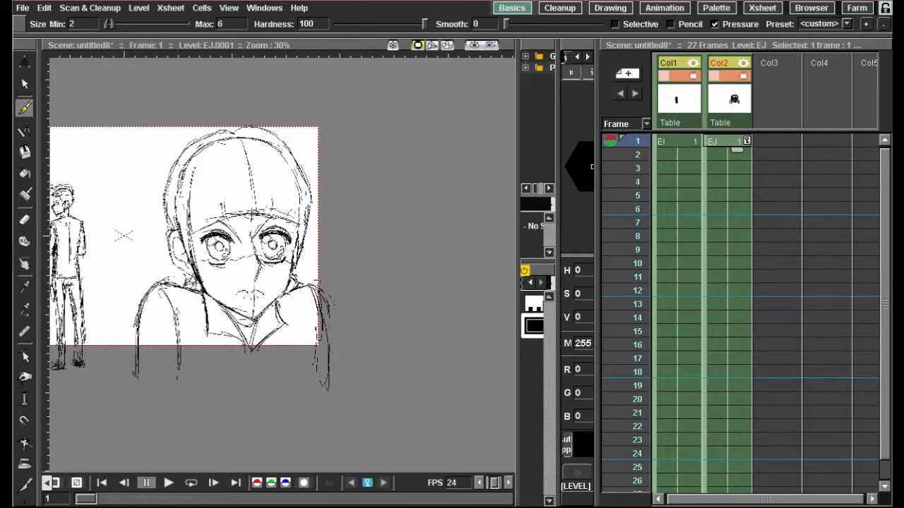
left_click(25, 61)
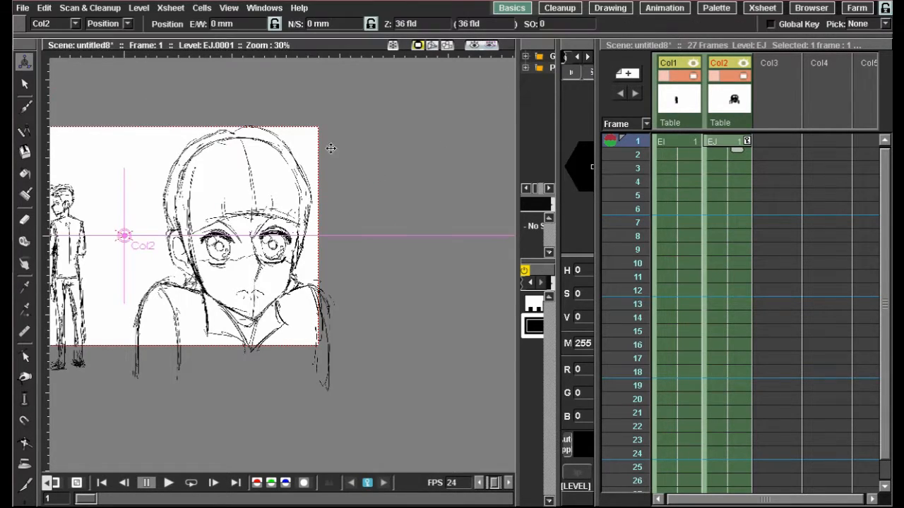
left_click(733, 194)
left_click_drag(132, 205, 229, 192)
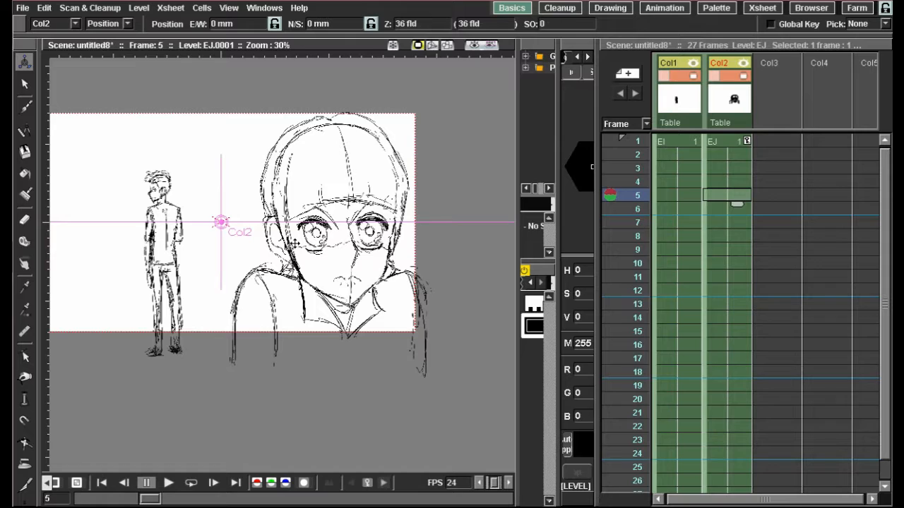
left_click_drag(292, 241, 291, 231)
left_click(719, 144)
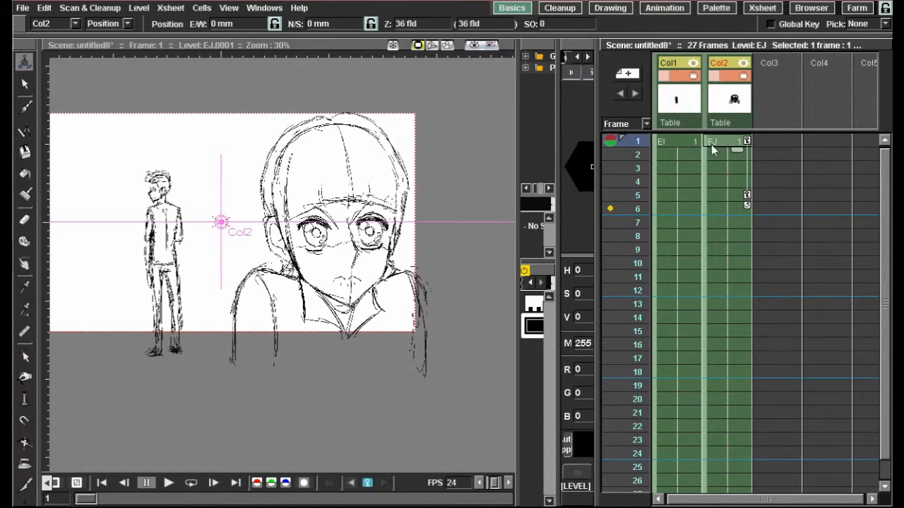
left_click(170, 482)
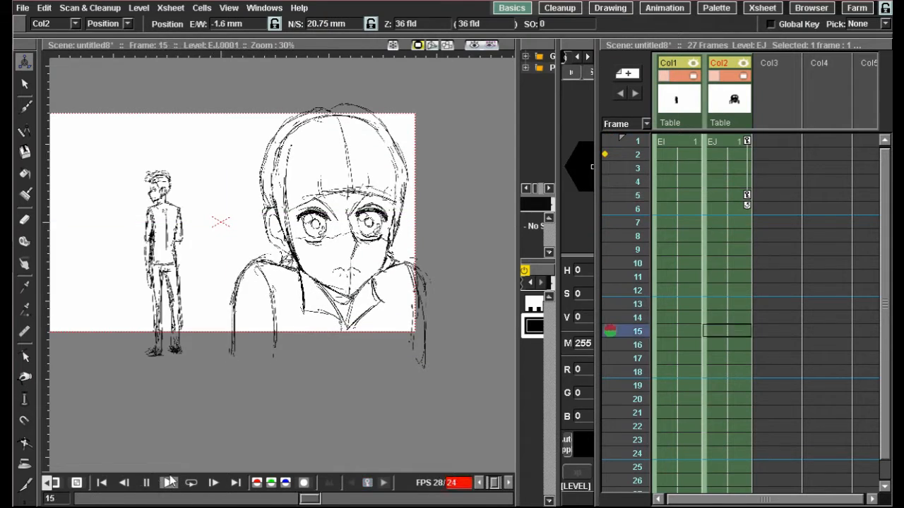
Step: Extend the exposure of both Col2 and Col1 from frame 27 to frame 50 in the Xsheet
scroll(740, 254, "down", 5)
scroll(749, 241, "up", 5)
scroll(744, 250, "down", 5)
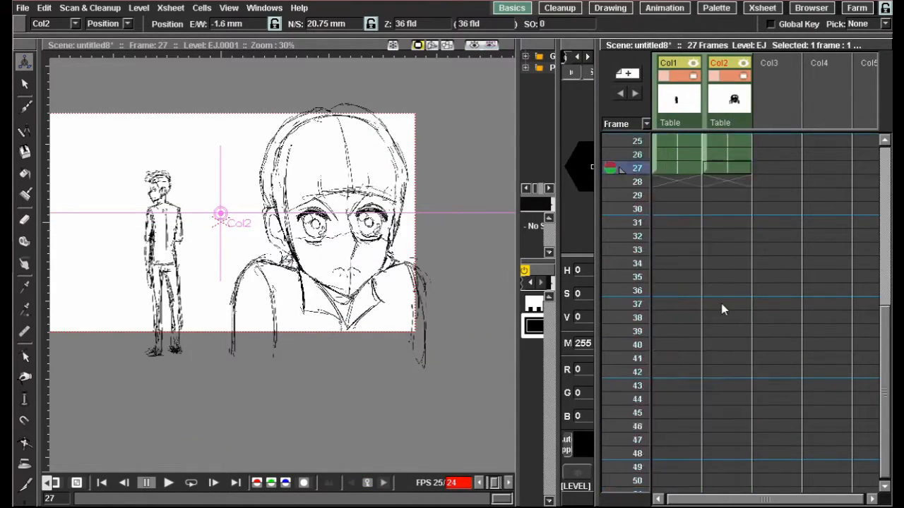
scroll(724, 280, "up", 1)
left_click_drag(737, 178, 753, 493)
left_click(683, 167)
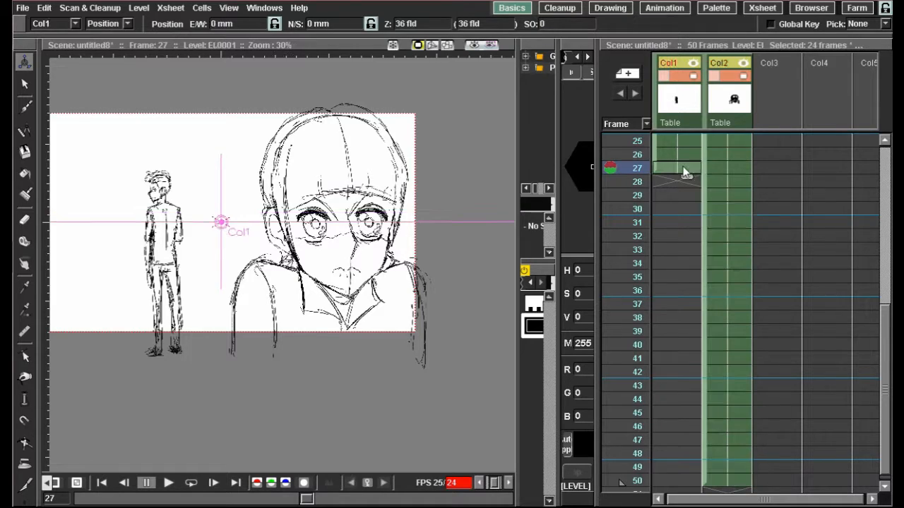
left_click_drag(685, 177, 703, 491)
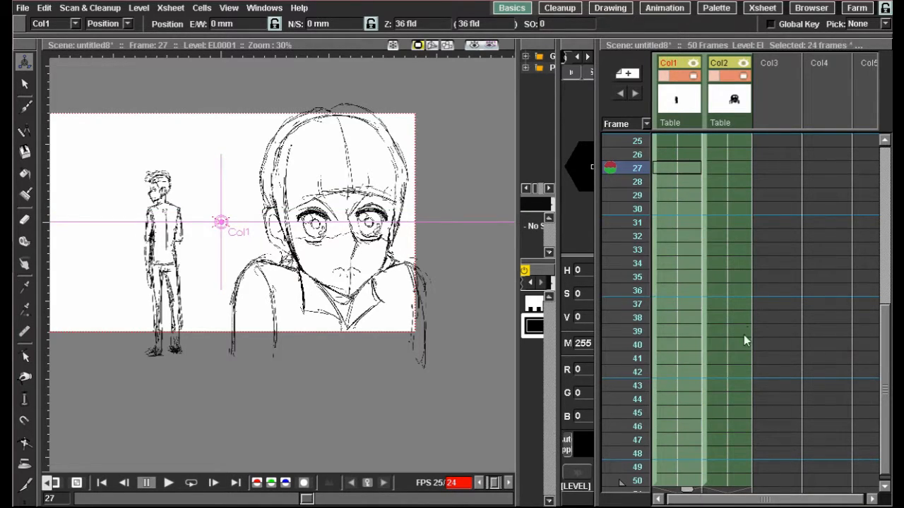
scroll(737, 347, "up", 5)
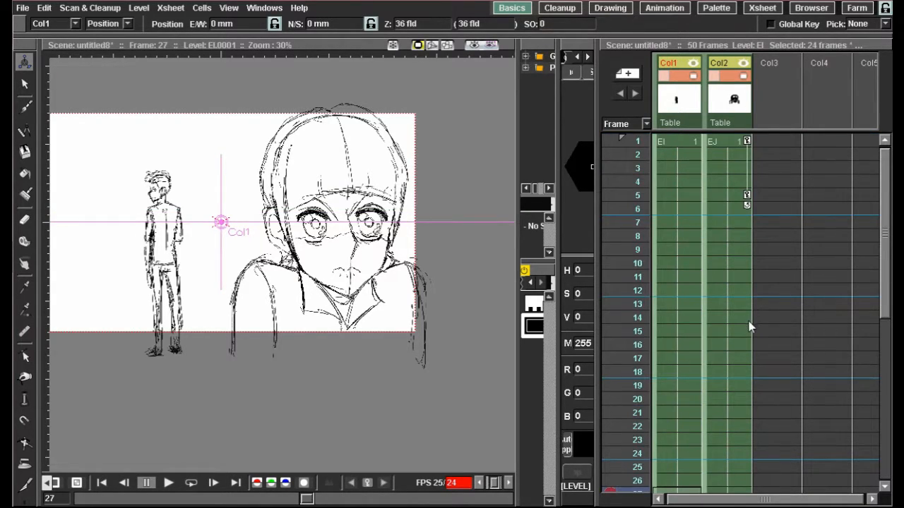
Step: Compare the Col2 drawing's position values at its frame 1 and frame 5 keyframes
left_click(717, 262)
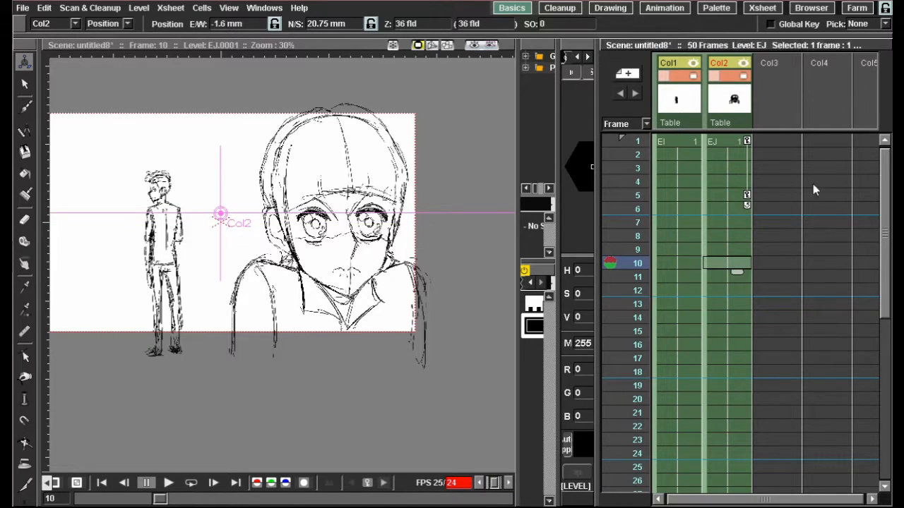
left_click(714, 141)
left_click(731, 195)
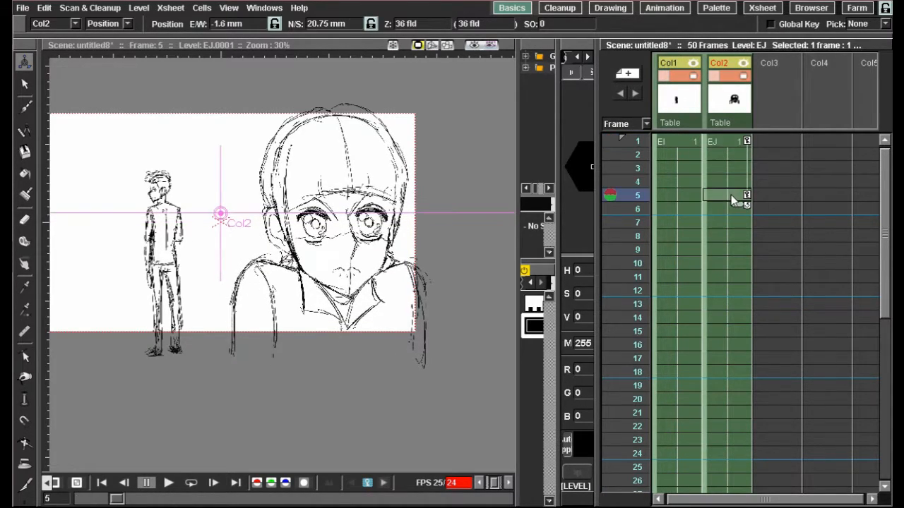
left_click(723, 140)
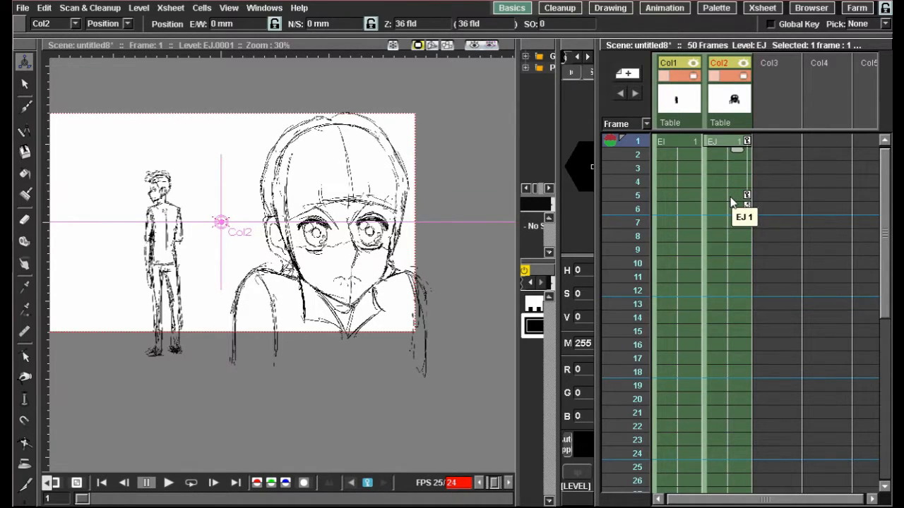
left_click(731, 200)
left_click(721, 142)
left_click(725, 191)
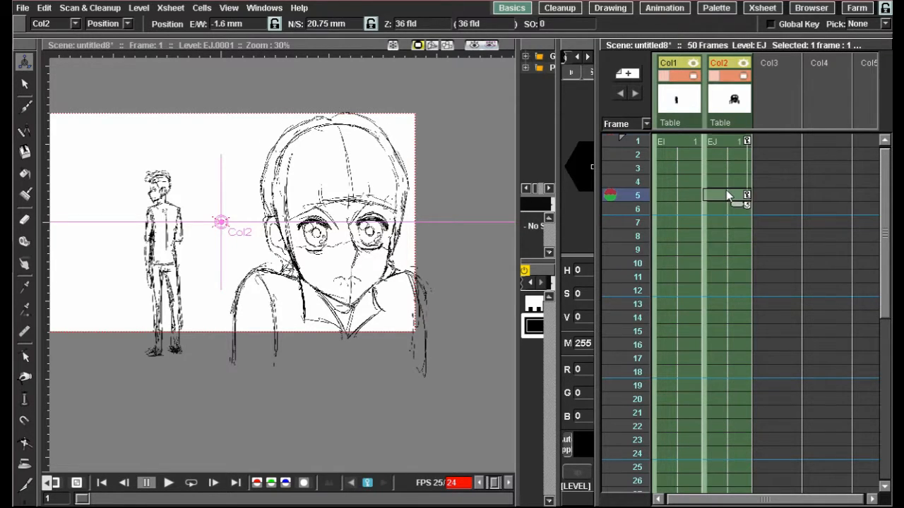
left_click(725, 144)
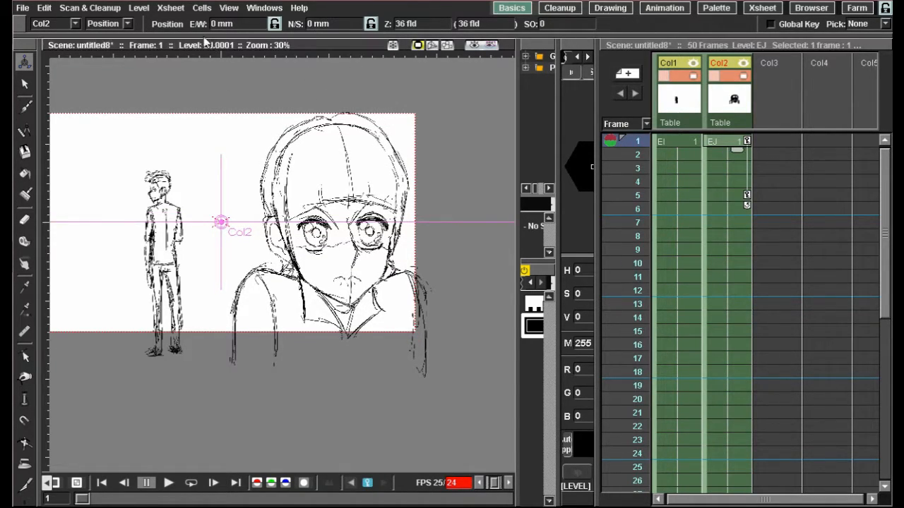
Step: Set the E/W position of Col2's frame 5 keyframe to 0 mm, and compare it with frame 1
left_click(730, 195)
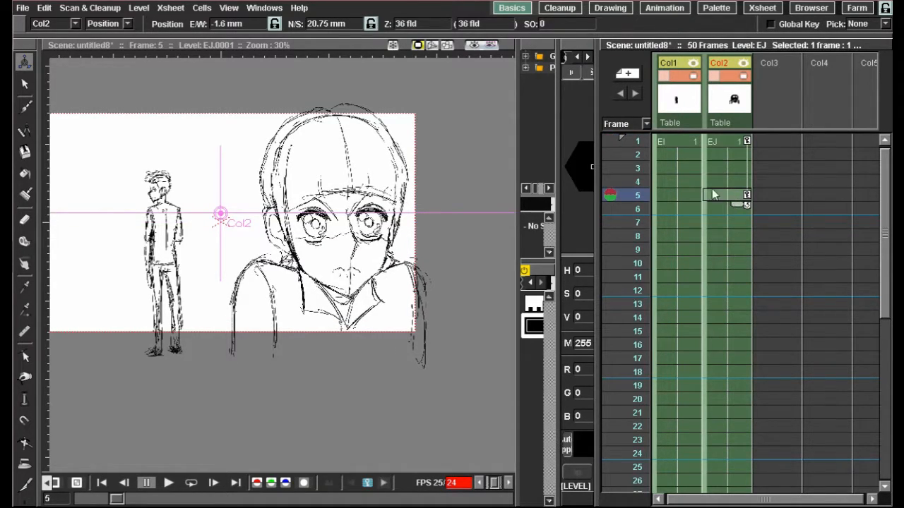
left_click(225, 23)
type("0")
key("Return")
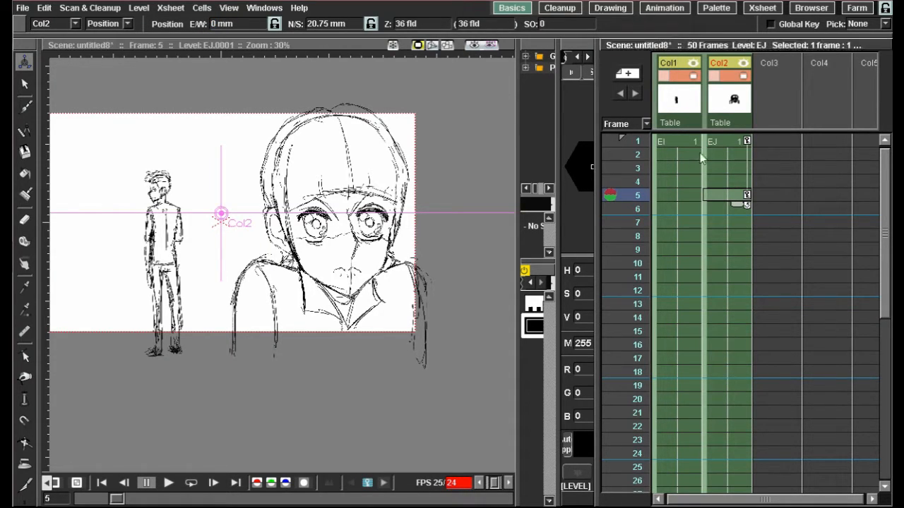
left_click(720, 142)
left_click(734, 197)
left_click(720, 143)
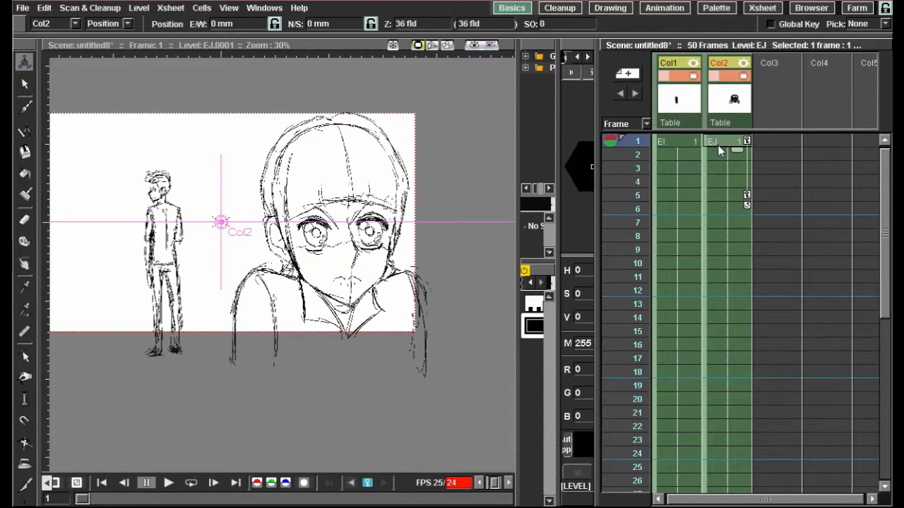
left_click(730, 197)
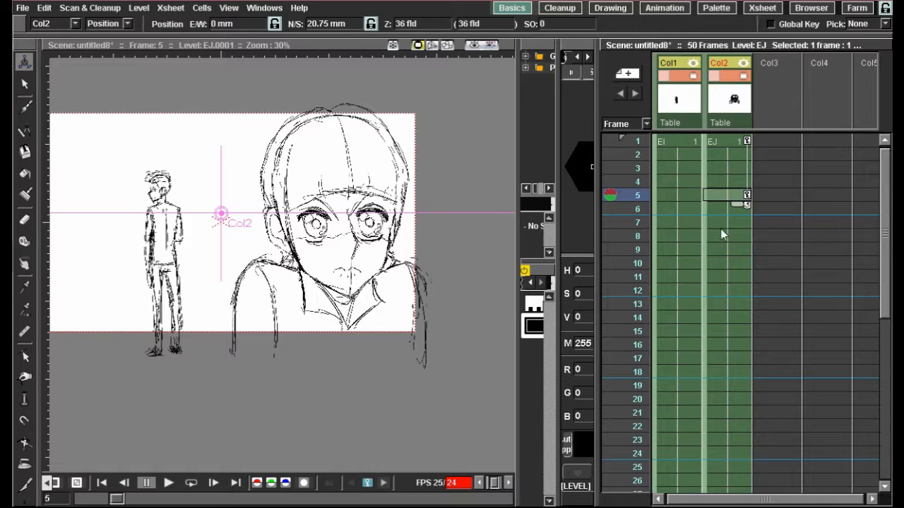
Step: Add a position keyframe at frame 10 of Col2 with N/S set to 0 mm
left_click(722, 267)
left_click_drag(328, 25, 291, 24)
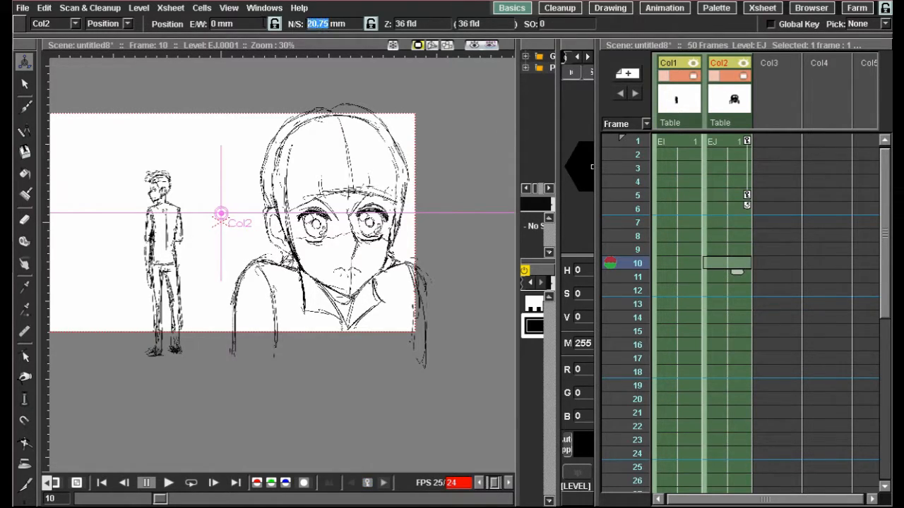
type("0")
key("Return")
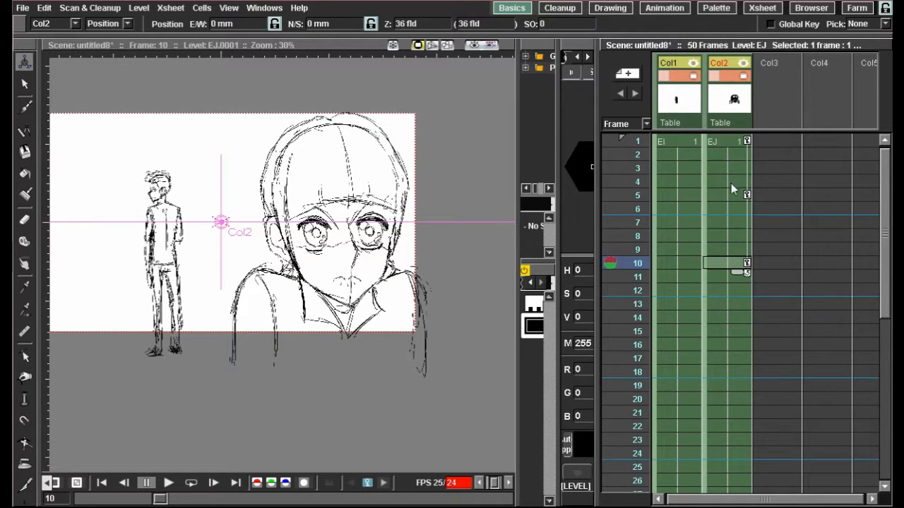
Step: Review the Col2 keyframes at frames 1, 5 and 10, and add one at frame 15 with N/S set to 20.75 mm
left_click(724, 142)
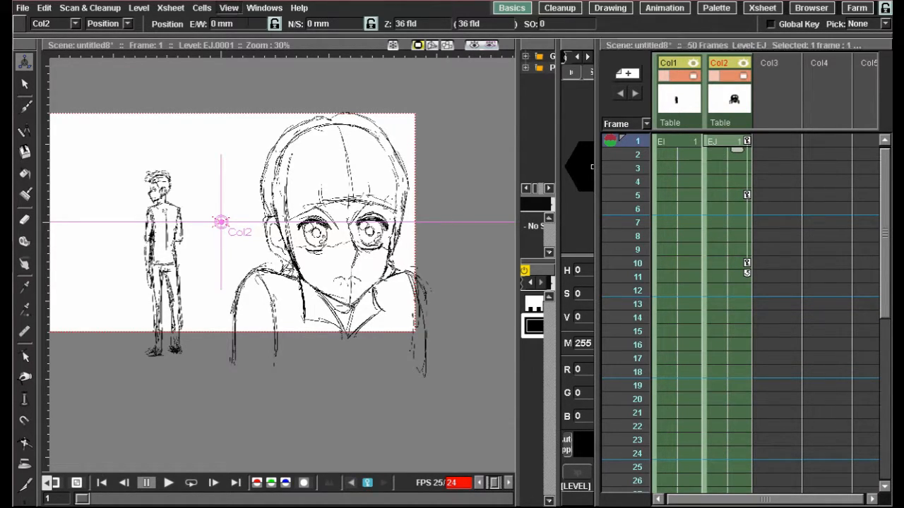
left_click(737, 197)
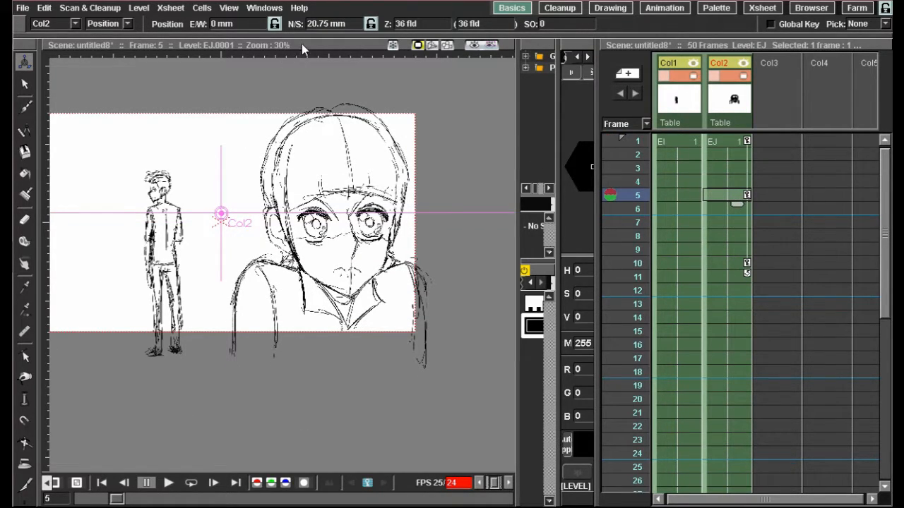
left_click(725, 267)
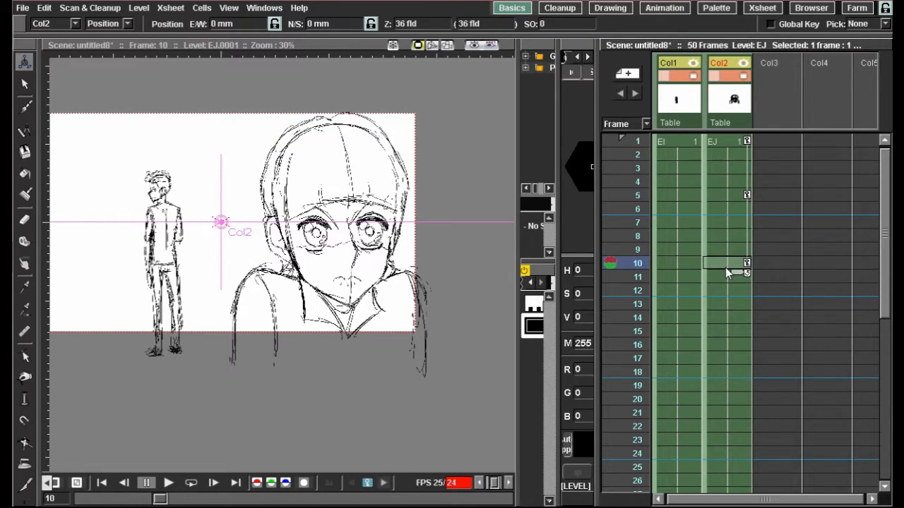
left_click(712, 333)
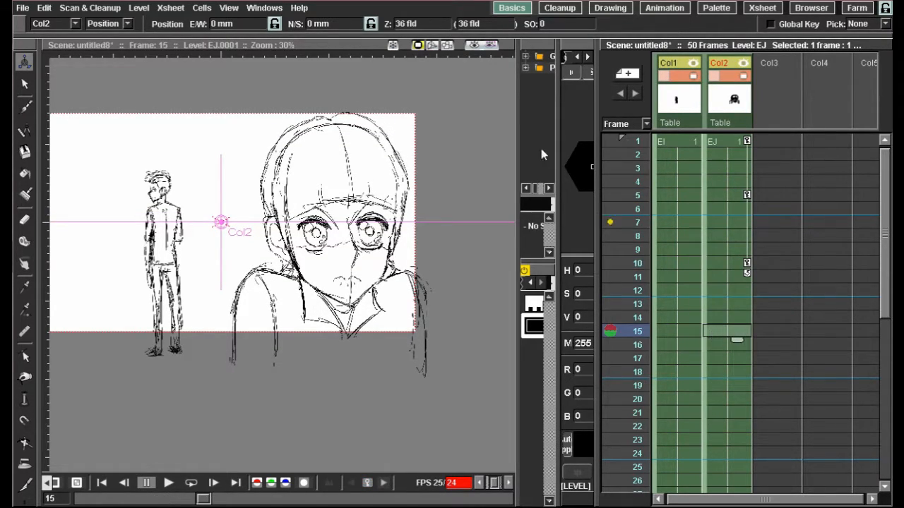
left_click(316, 24)
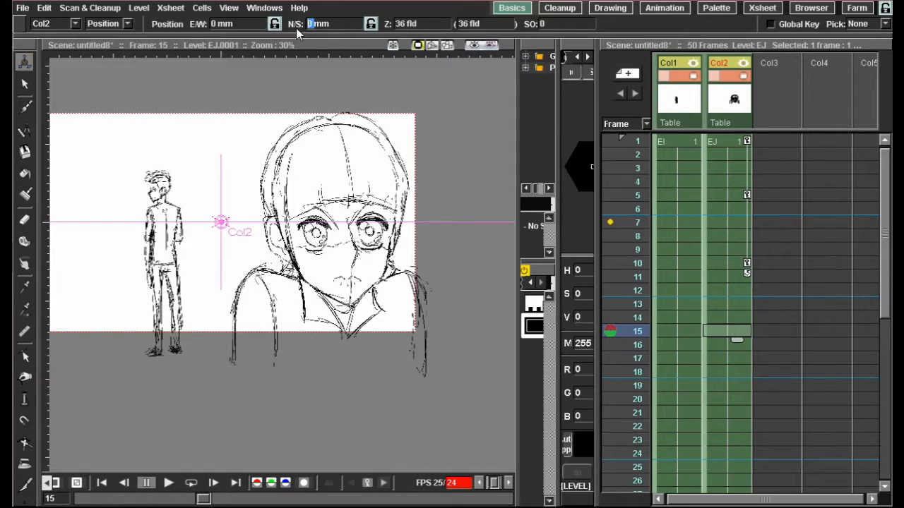
type("20.75")
key("Return")
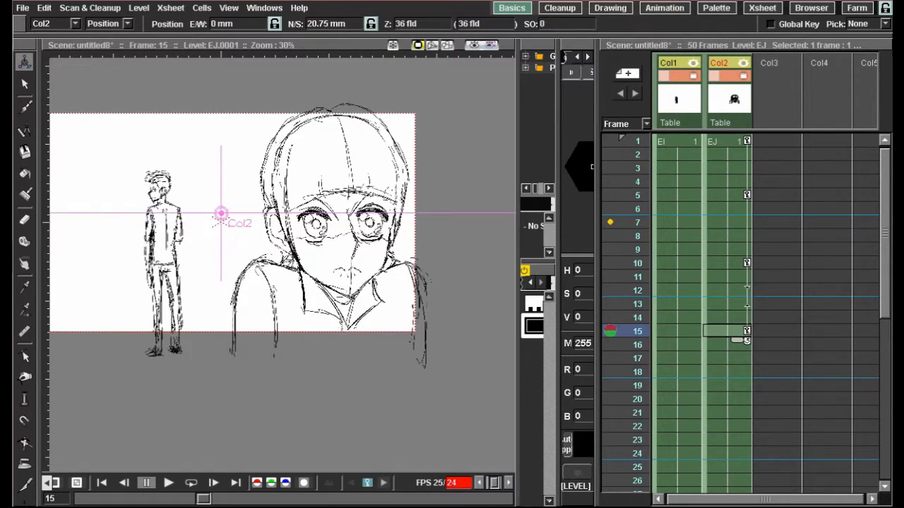
Step: Step through the Col2 keyframes at frames 1, 5, 10 and 15, and play back the bobbing motion from frame 1
left_click(727, 144)
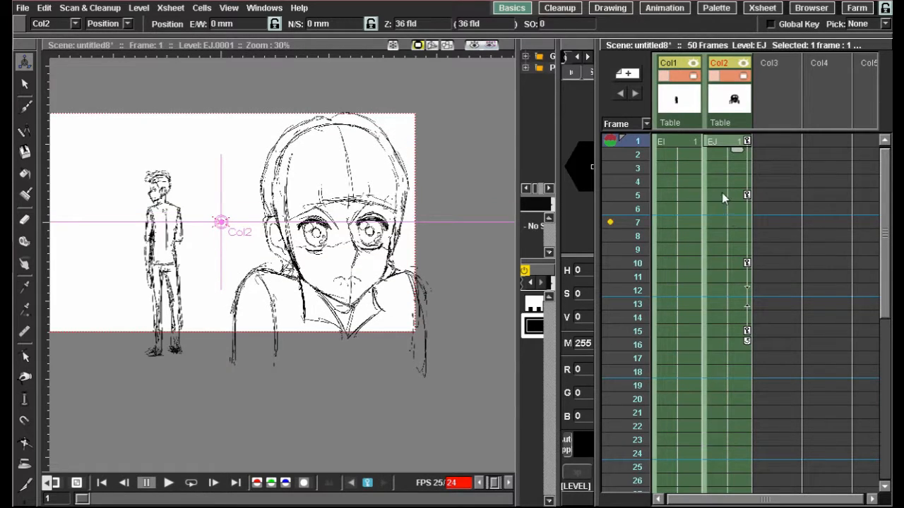
left_click(723, 196)
left_click(722, 264)
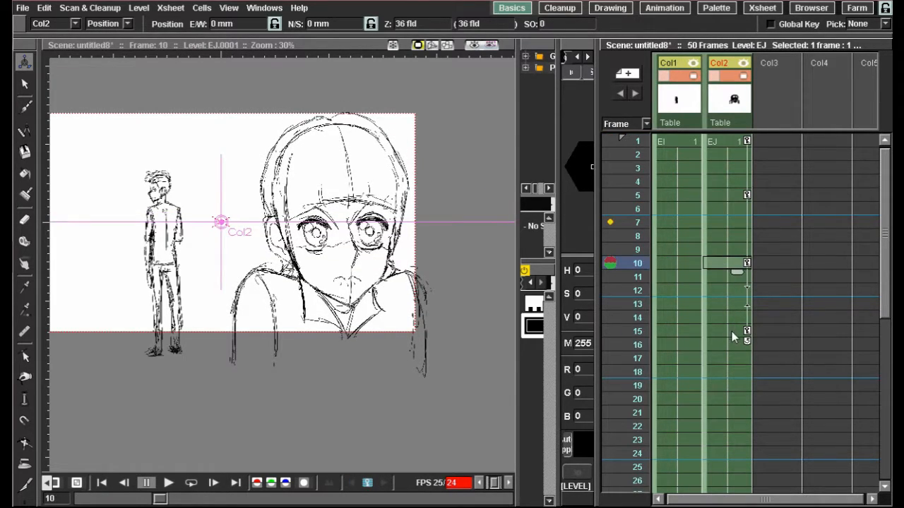
left_click(731, 332)
left_click(723, 141)
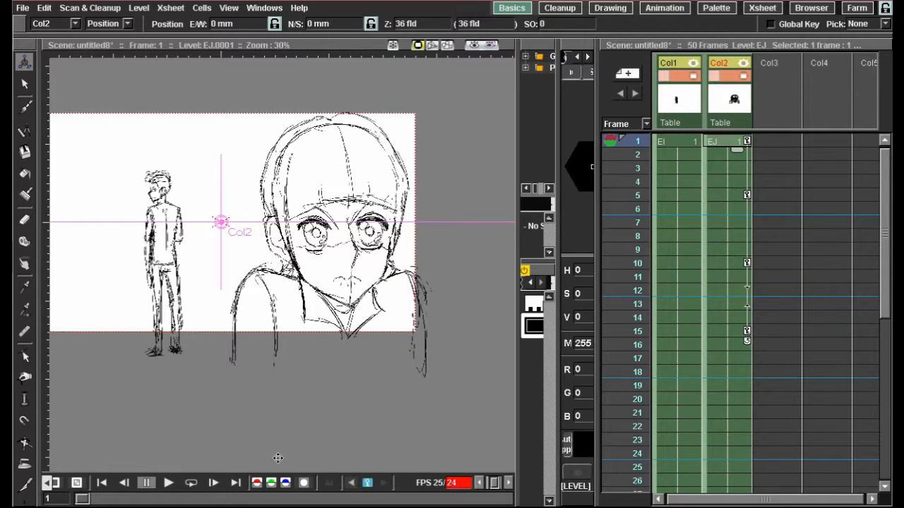
left_click(165, 484)
left_click(146, 482)
scroll(653, 338, "up", 5)
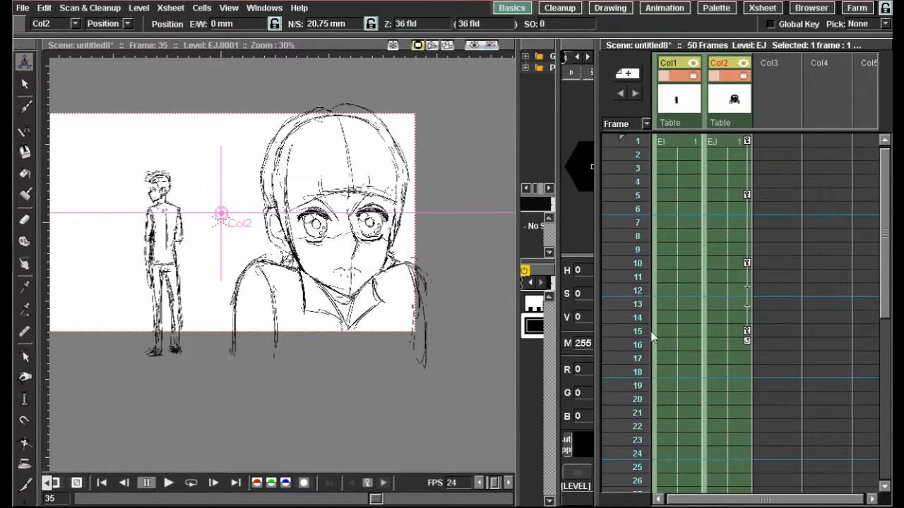
Step: Move Col2's frame 5 keyframe to frame 7 to slow the upward movement
left_click(739, 145)
left_click(729, 193)
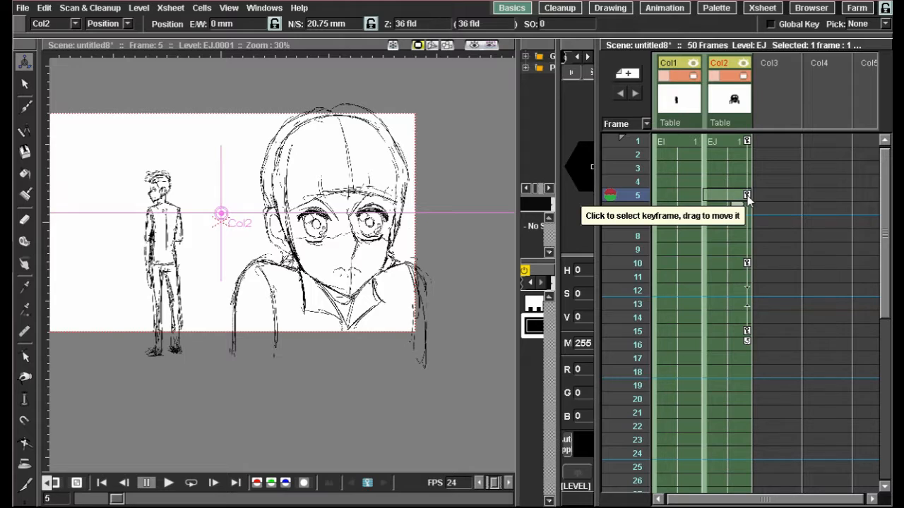
left_click(747, 195)
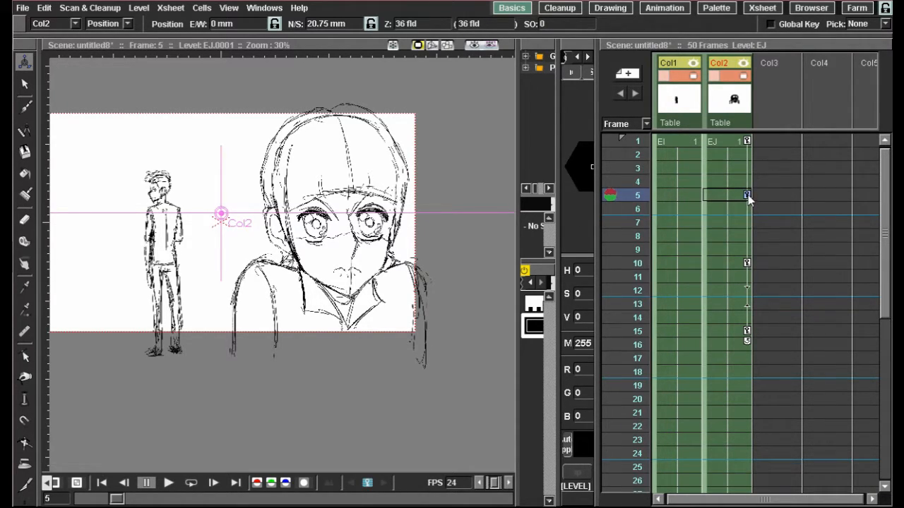
left_click_drag(746, 194, 753, 221)
Step: Move Col2's frame 10 keyframe to frame 14 and its frame 15 keyframe to frame 21
left_click(747, 263)
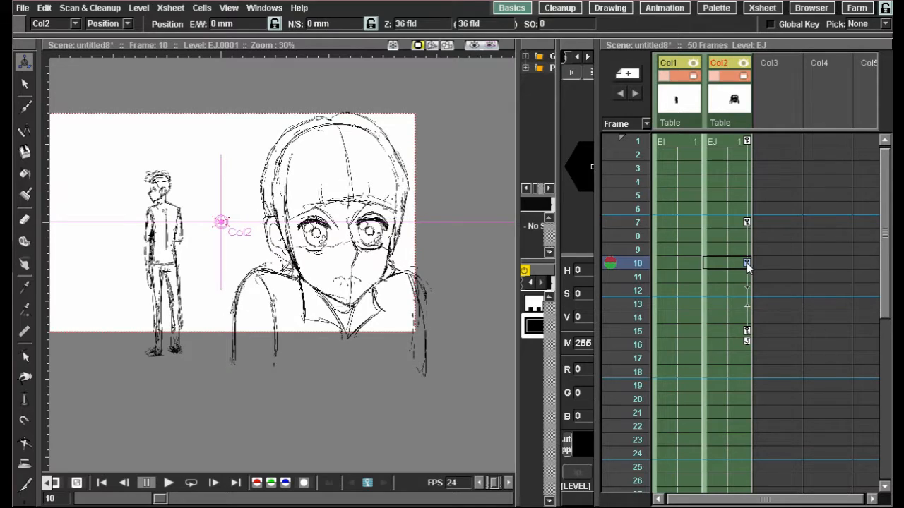
left_click_drag(746, 304, 748, 327)
left_click(748, 333)
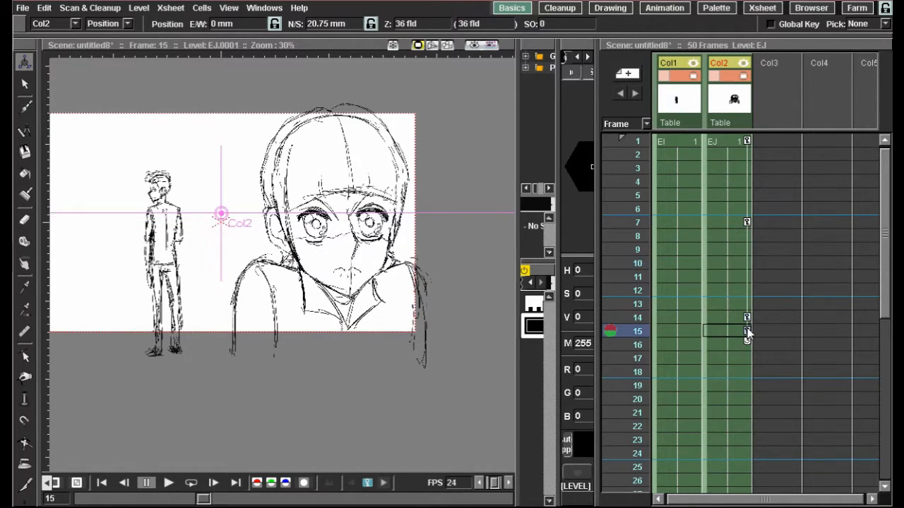
double_click(747, 333)
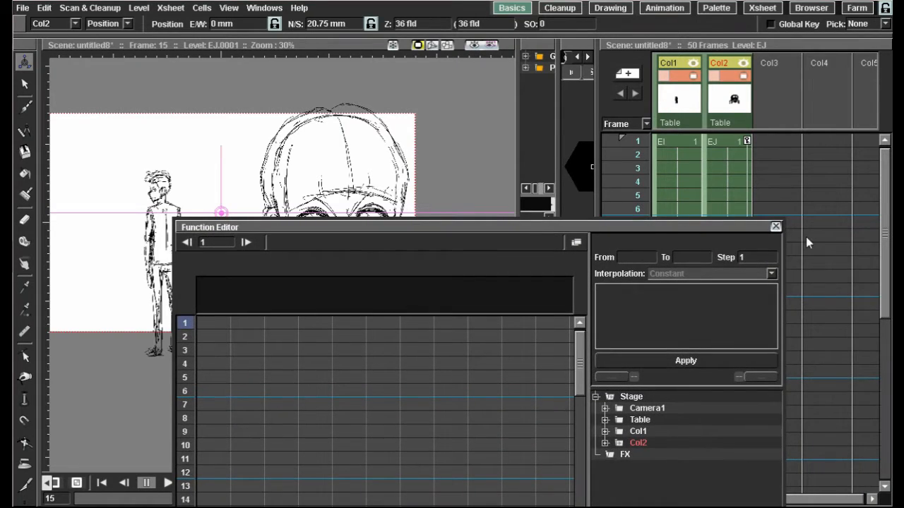
left_click(775, 227)
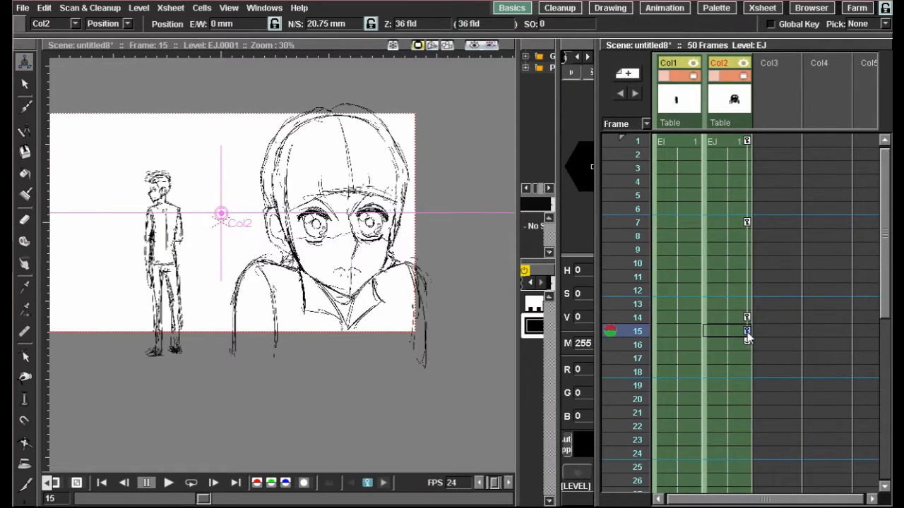
left_click_drag(748, 341, 748, 418)
Step: Play back the retimed bobbing motion from frame 1 and stop it near the end of the scene
left_click(708, 172)
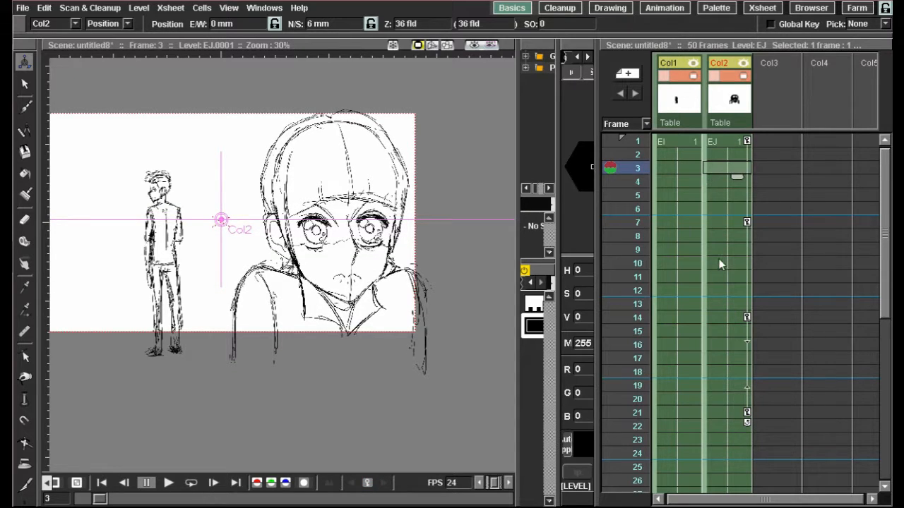
left_click(711, 140)
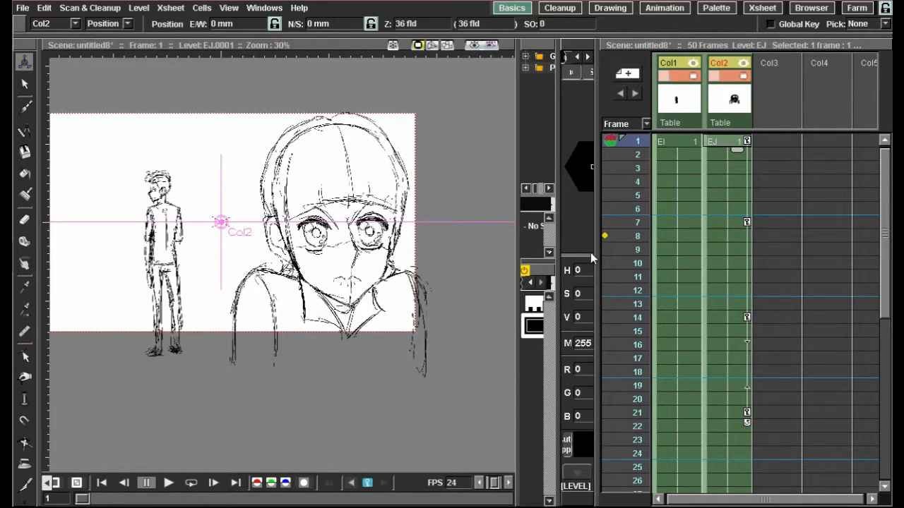
left_click(168, 483)
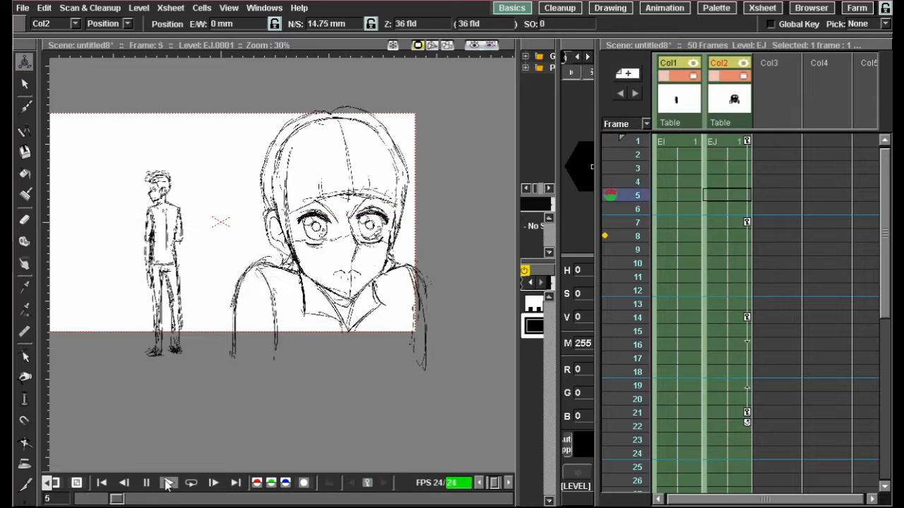
left_click(147, 484)
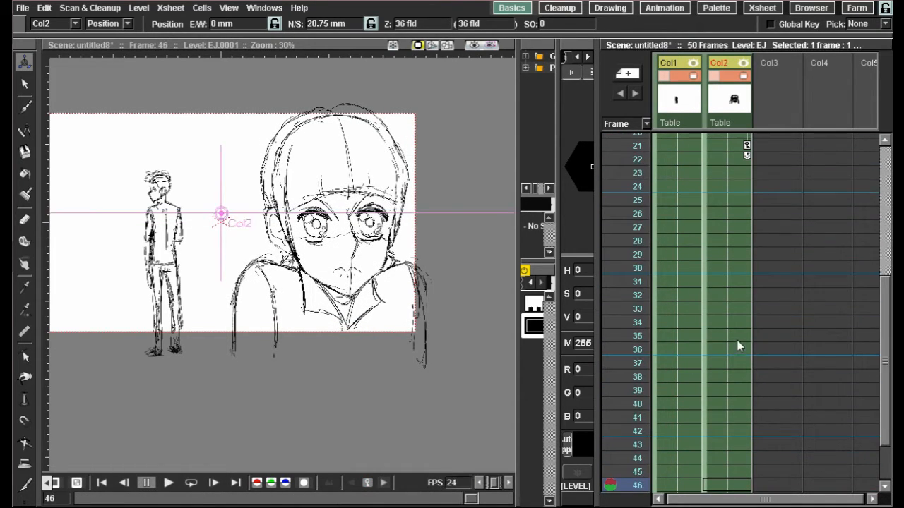
Step: Add a position keyframe at frame 28 of Col2 with N/S set to 0 mm
scroll(738, 342, "up", 4)
scroll(737, 332, "down", 5)
scroll(740, 310, "up", 3)
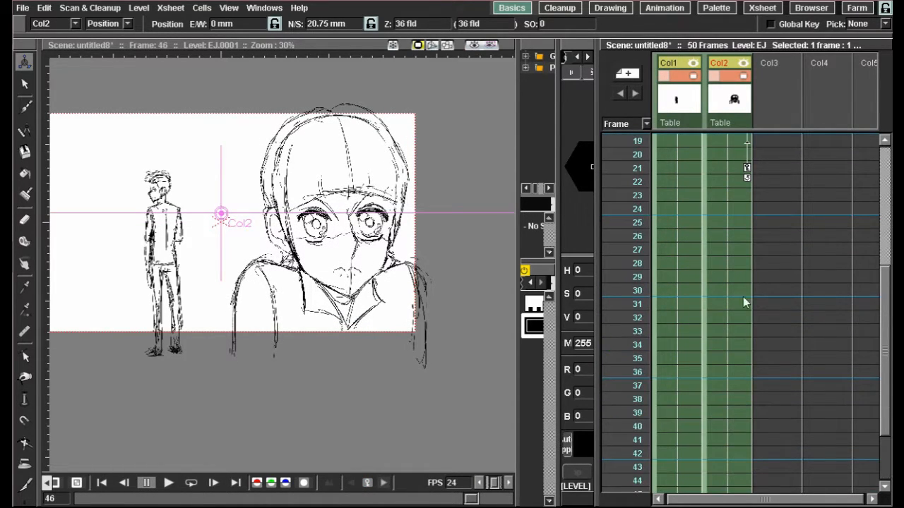
left_click(746, 169)
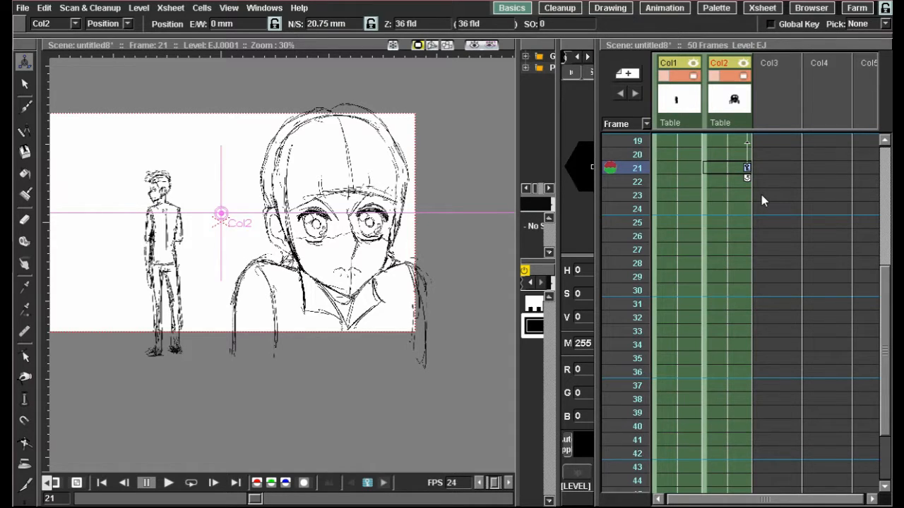
scroll(252, 236, "up", 1)
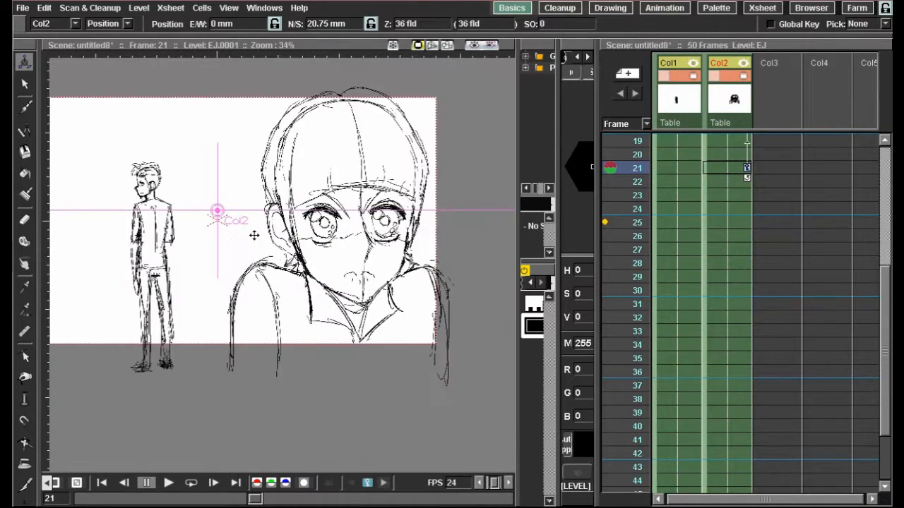
scroll(321, 200, "up", 2)
scroll(677, 230, "down", 5)
scroll(735, 281, "up", 8)
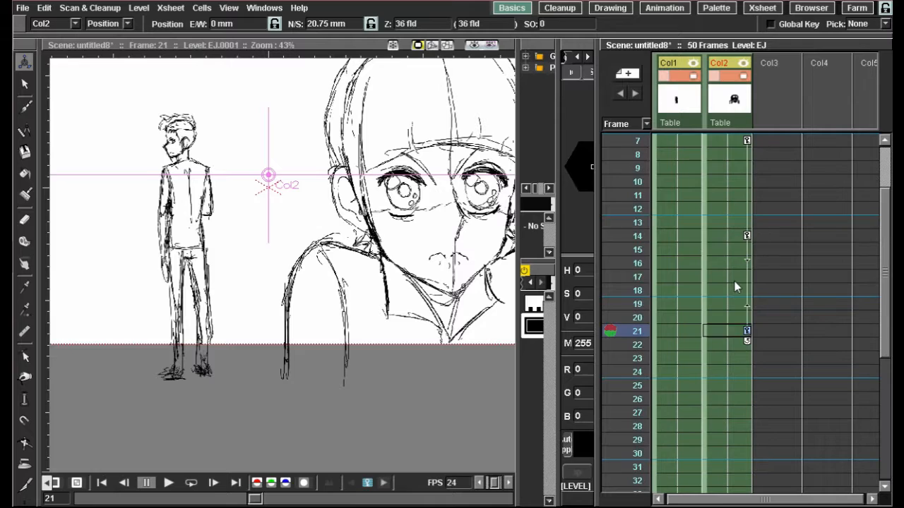
scroll(736, 343, "down", 2)
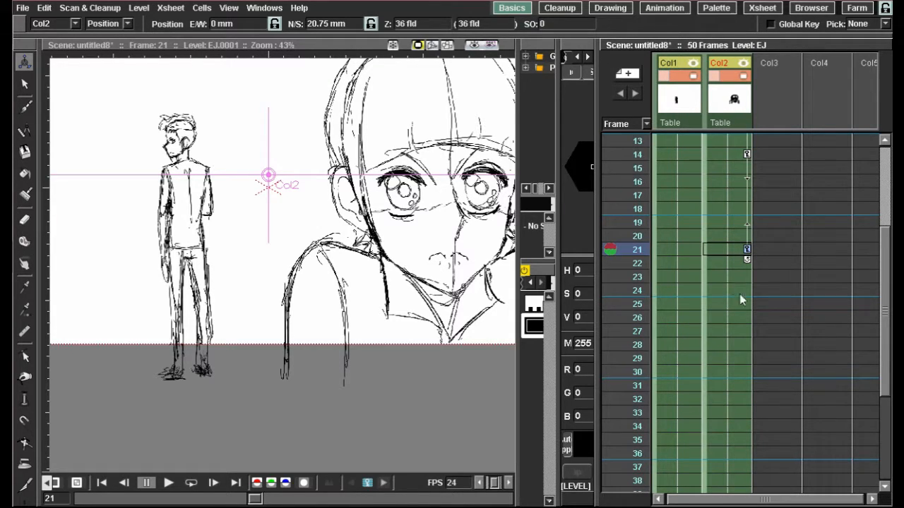
left_click(738, 343)
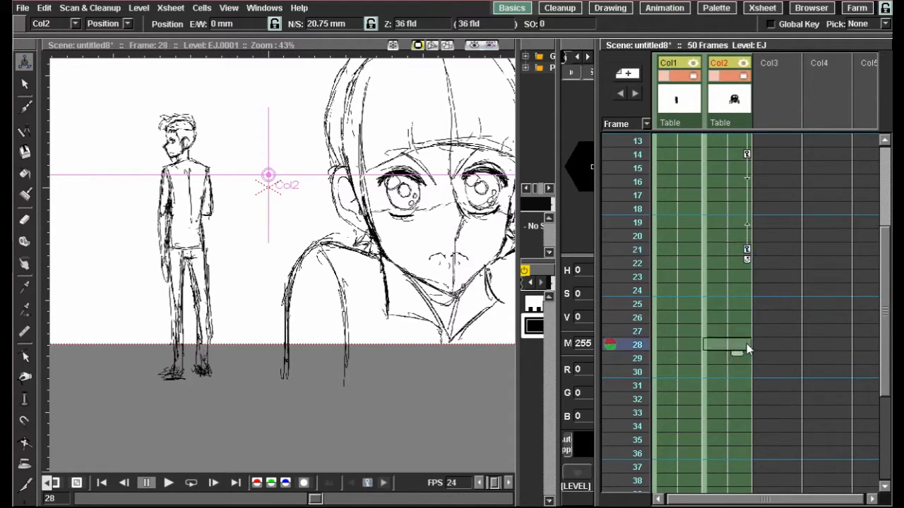
scroll(279, 219, "down", 2)
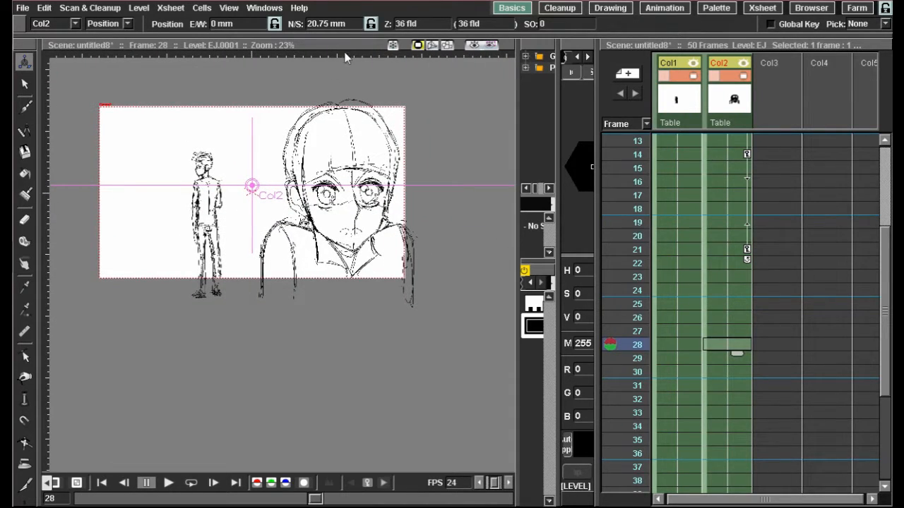
left_click_drag(330, 24, 292, 28)
type("0")
key("Return")
key("b")
Step: Add a position keyframe at frame 35 of Col2 with N/S set to 20.75 mm
scroll(725, 364, "down", 4)
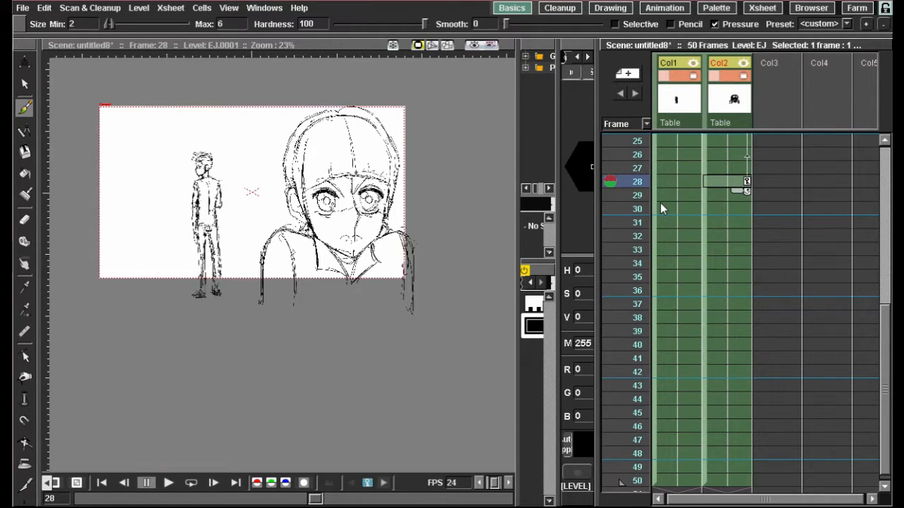
left_click(740, 277)
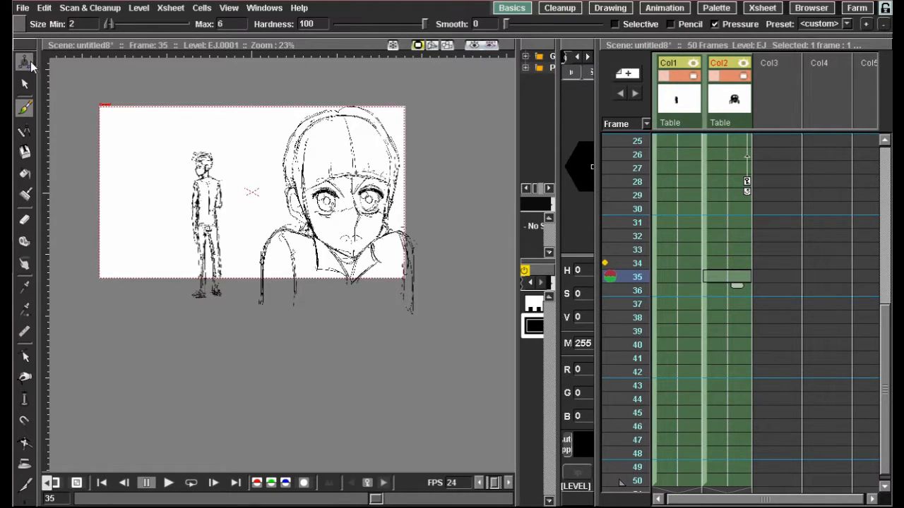
left_click(25, 62)
left_click(310, 24)
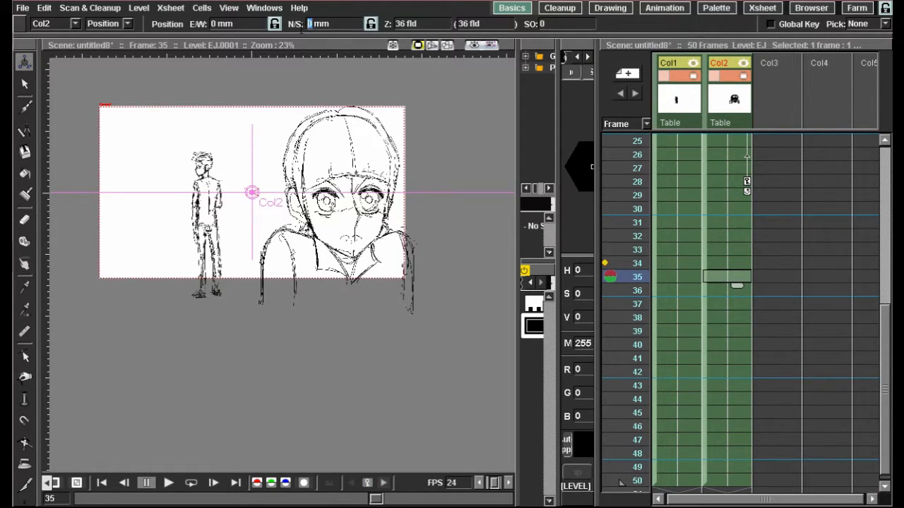
type("20.75")
key("Return")
Step: Play back the animation from frame 1 to check the motion through the frame 28 and 35 keyframes
scroll(728, 277, "up", 5)
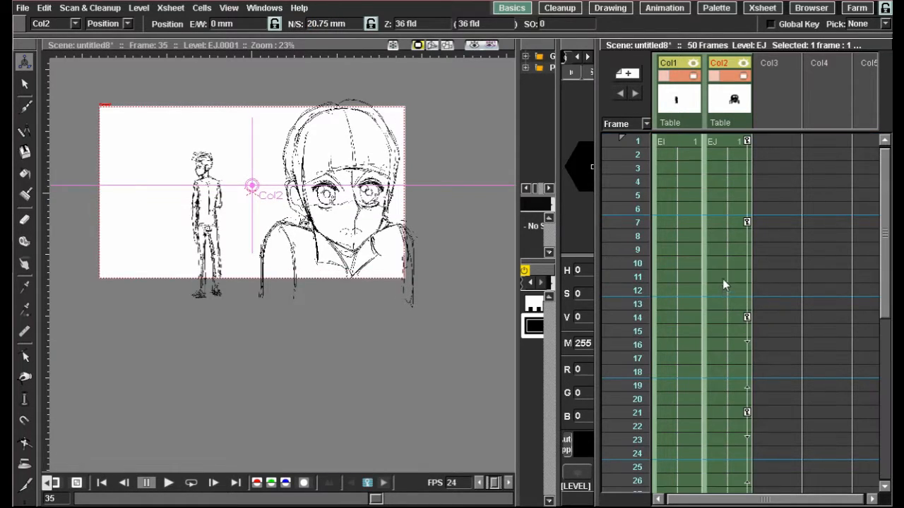
left_click(732, 147)
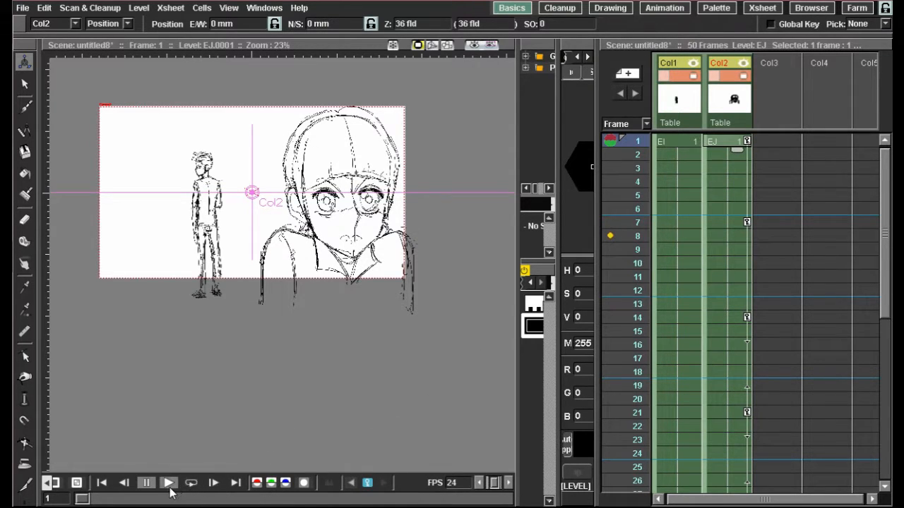
left_click(169, 484)
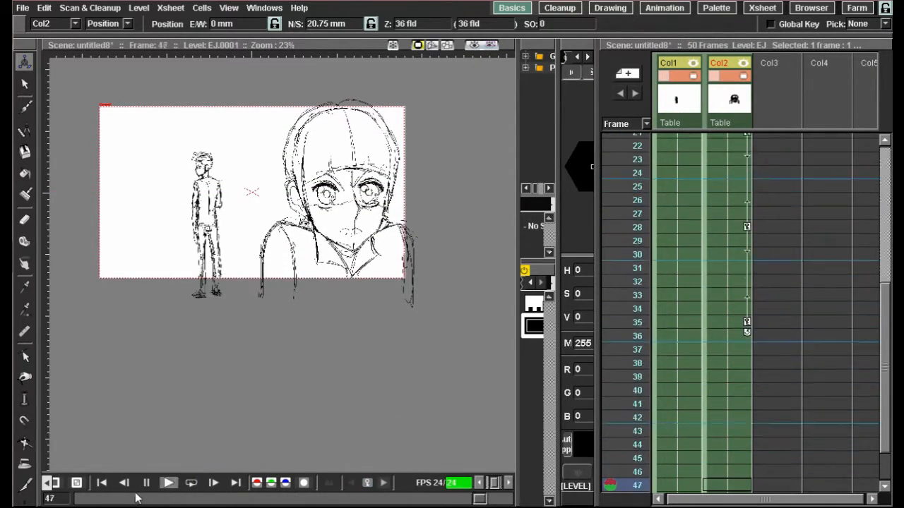
left_click(147, 483)
Step: Add a position keyframe at frame 42 of Col2 with N/S set to 0 mm
scroll(692, 341, "down", 5)
scroll(692, 336, "up", 5)
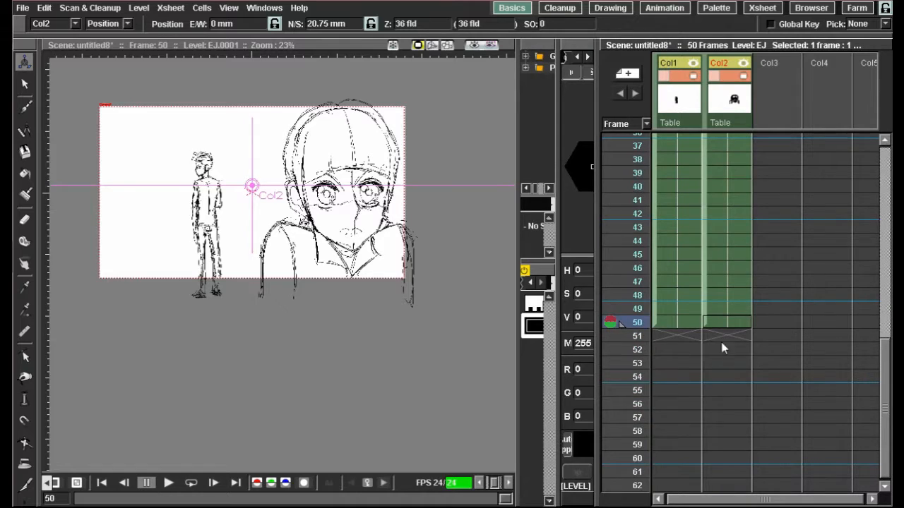
left_click(734, 284)
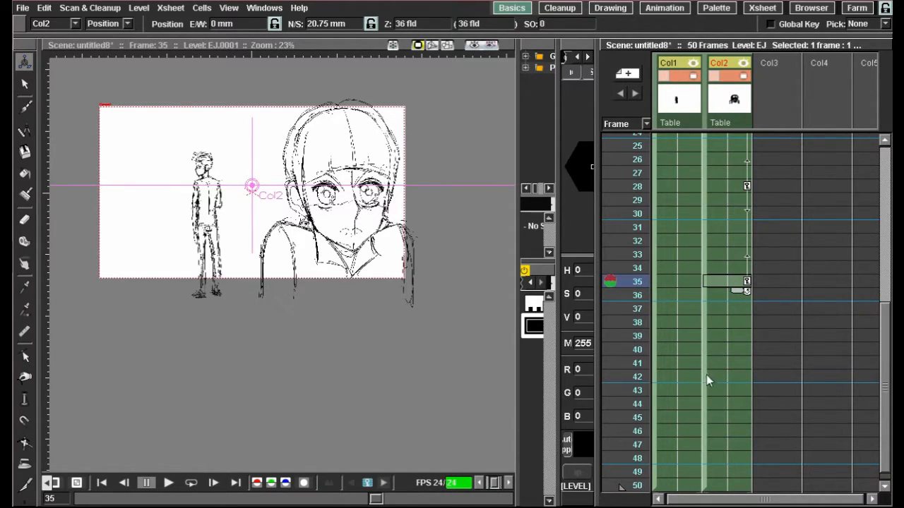
left_click(724, 377)
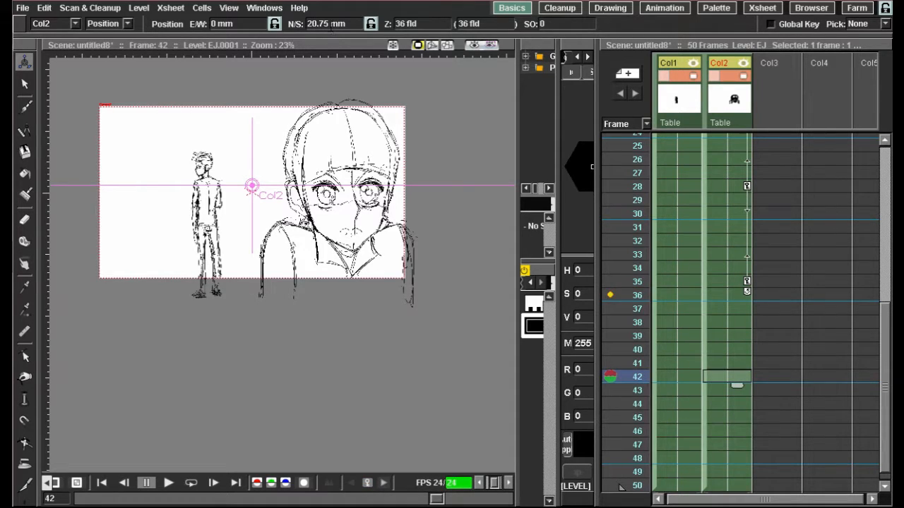
left_click(325, 24)
type("0")
key("Return")
Step: Check the Col2 keyframes at frames 35 and 42, and add one at frame 49 with N/S set to 20.75 mm
scroll(704, 367, "down", 4)
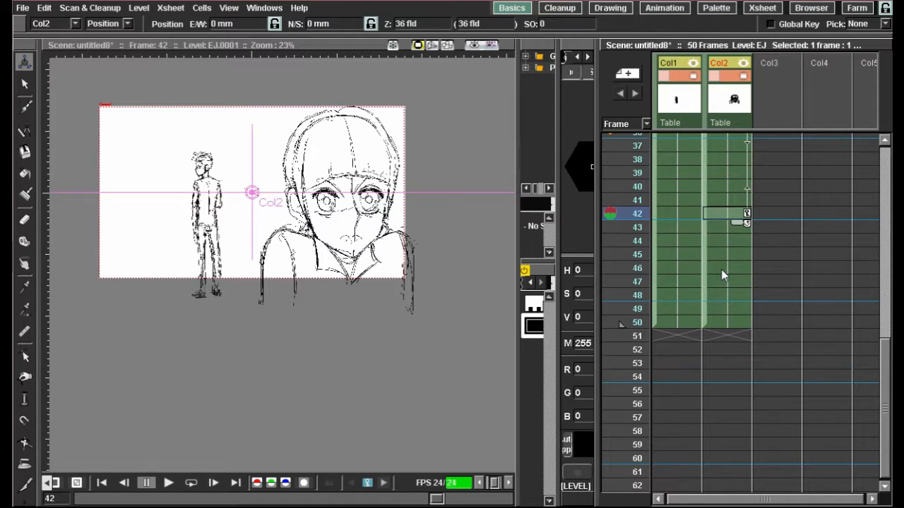
left_click(728, 295)
left_click(724, 315)
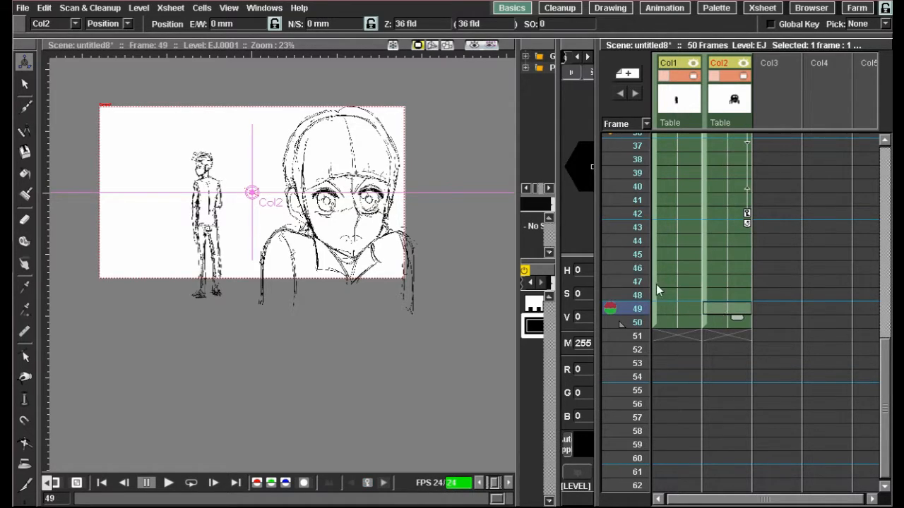
left_click(294, 26)
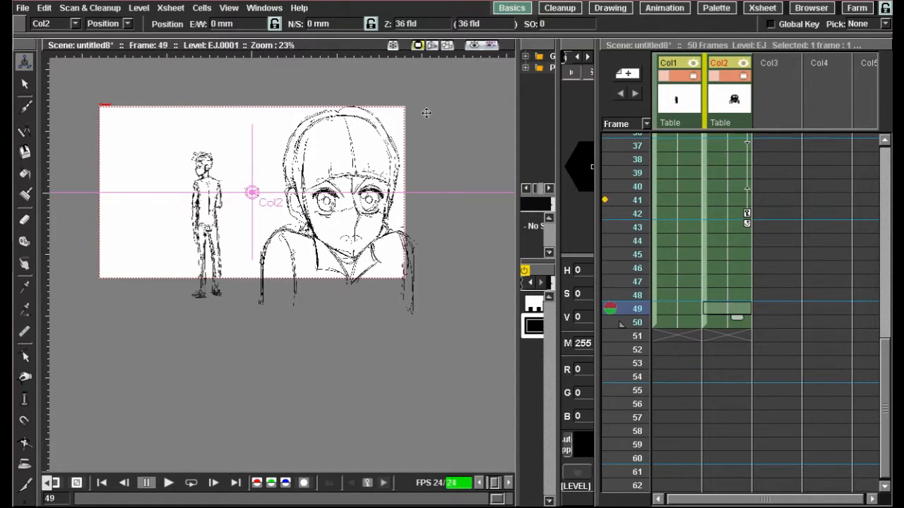
left_click(723, 215)
scroll(724, 213, "up", 4)
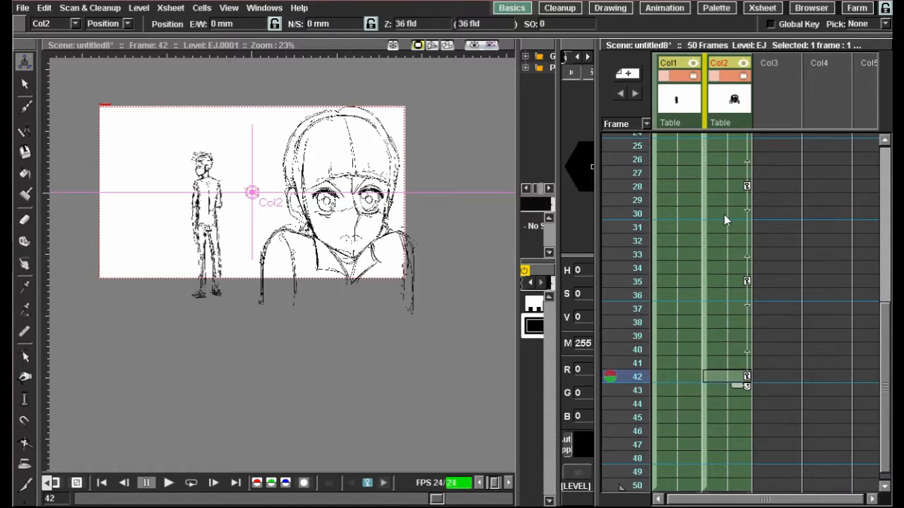
left_click(730, 268)
scroll(731, 224, "down", 4)
scroll(732, 223, "up", 2)
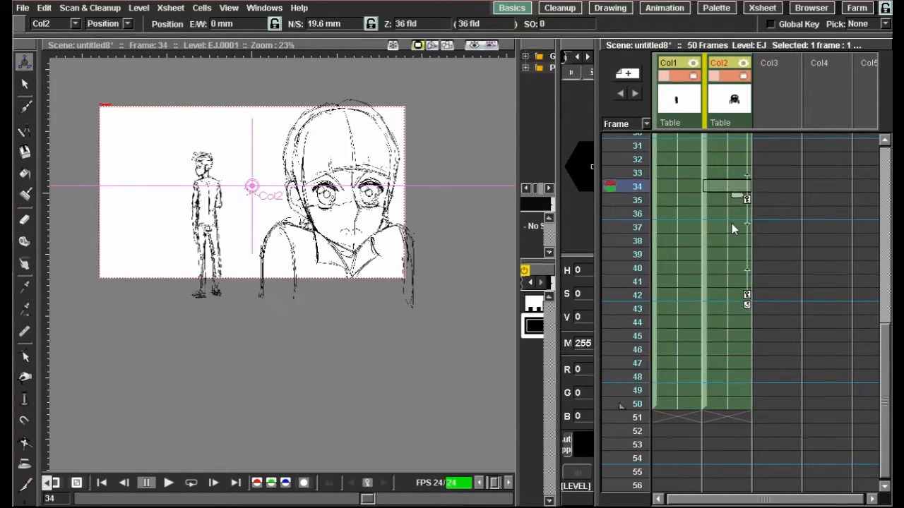
left_click(734, 204)
left_click(725, 296)
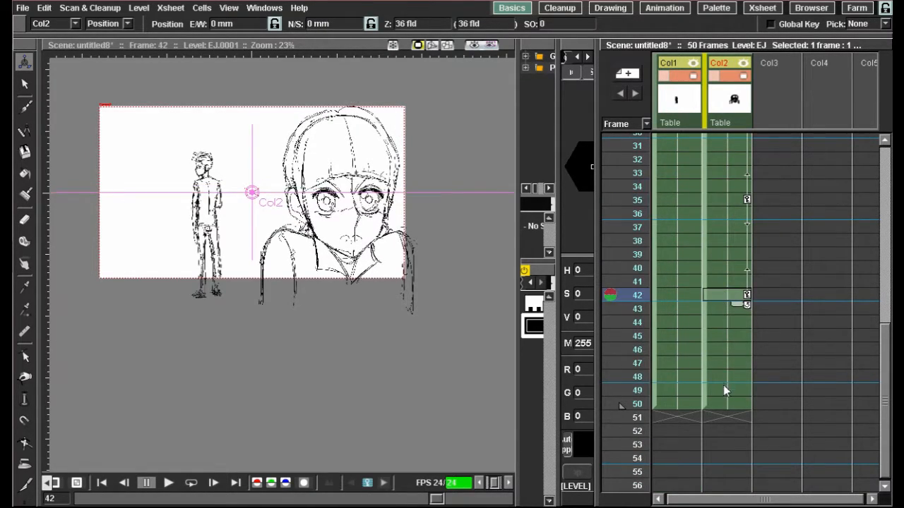
left_click(727, 389)
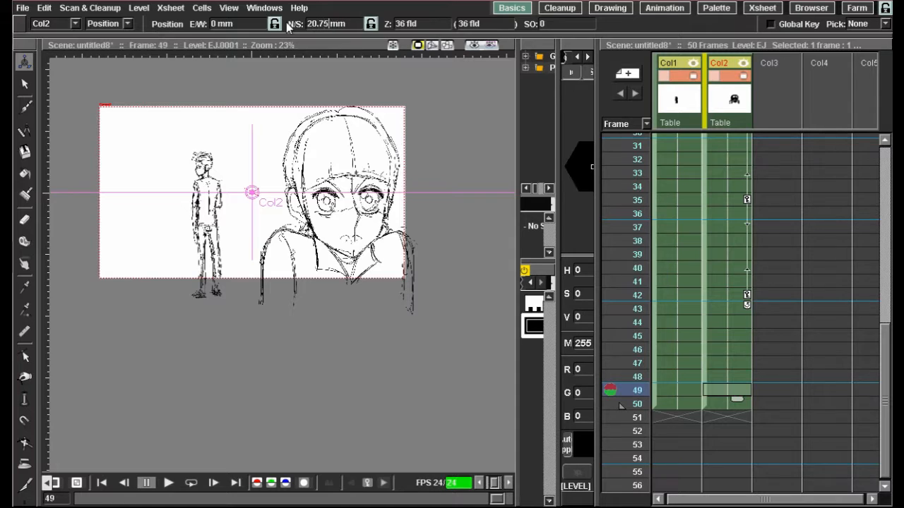
Step: Play back the full bobbing animation from frame 1 through frame 50 and return to the first frames of the Xsheet
scroll(776, 223, "up", 10)
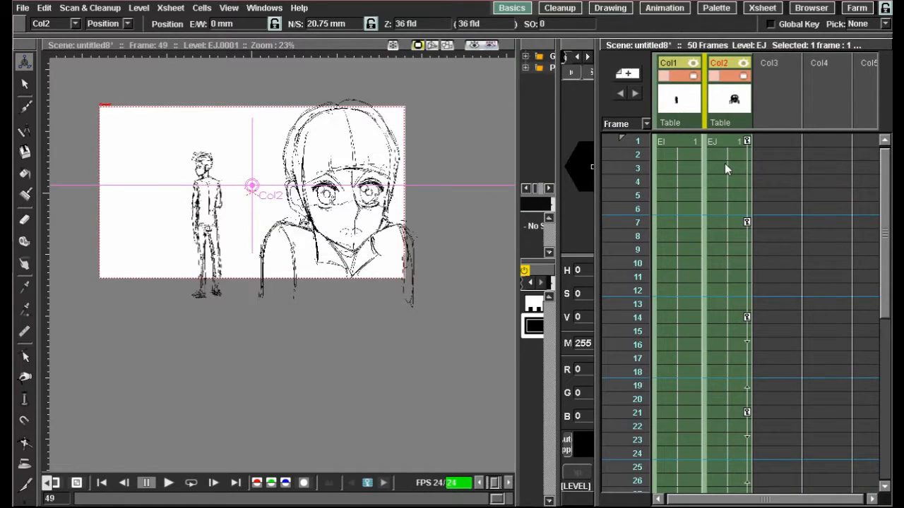
left_click(729, 141)
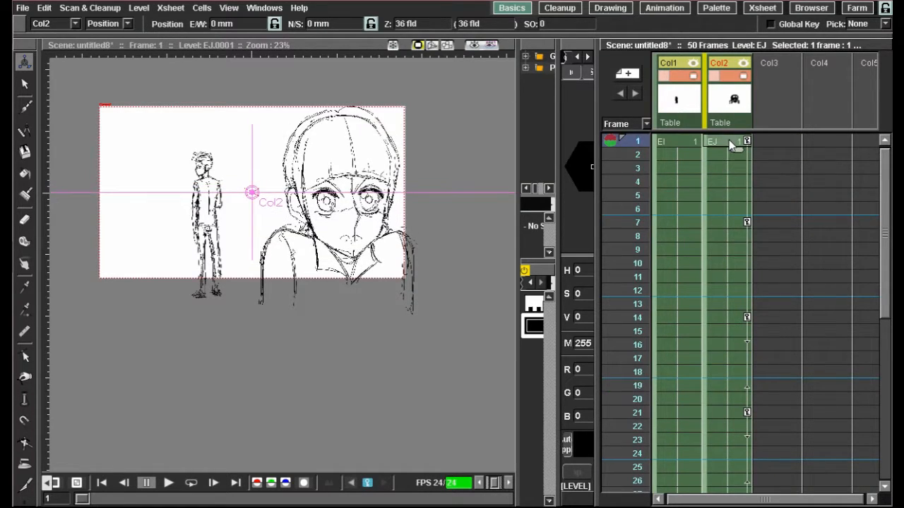
left_click(169, 483)
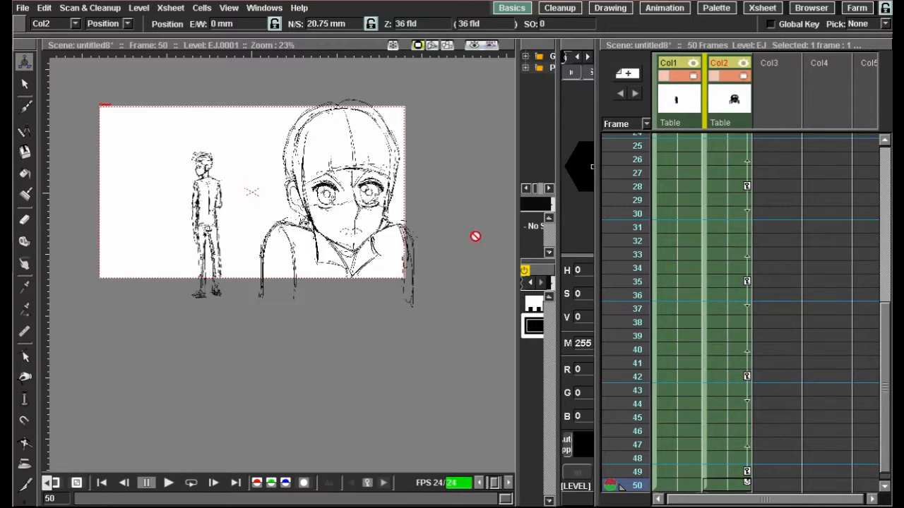
scroll(753, 267, "up", 5)
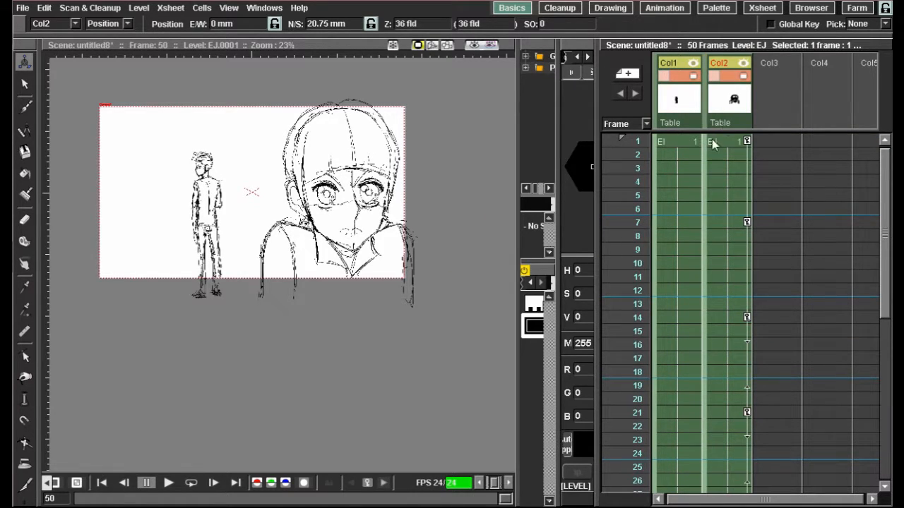
Step: Examine the standing figure and the close-up character at frame 50, including the standing figure's face
scroll(202, 182, "up", 4)
scroll(274, 178, "up", 4)
scroll(291, 192, "down", 3)
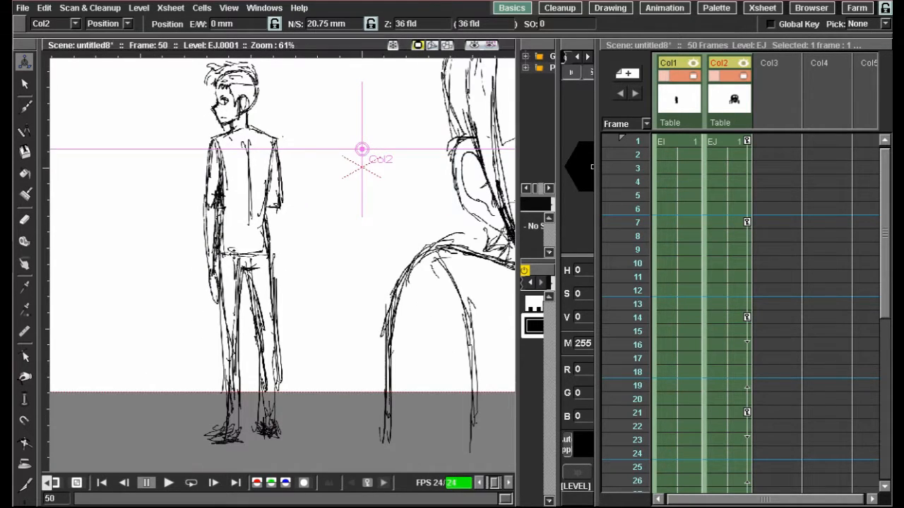
scroll(276, 182, "up", 4)
scroll(275, 186, "down", 4)
scroll(268, 212, "up", 5)
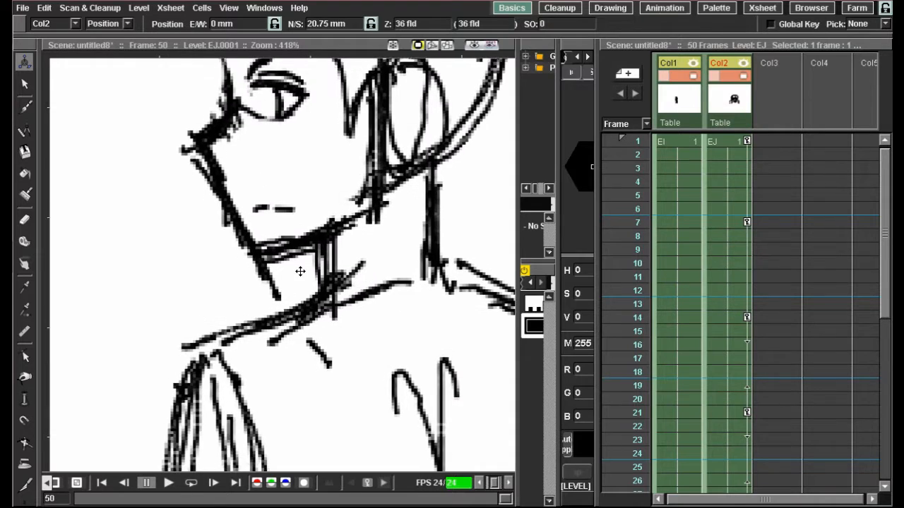
left_click_drag(302, 261, 302, 336)
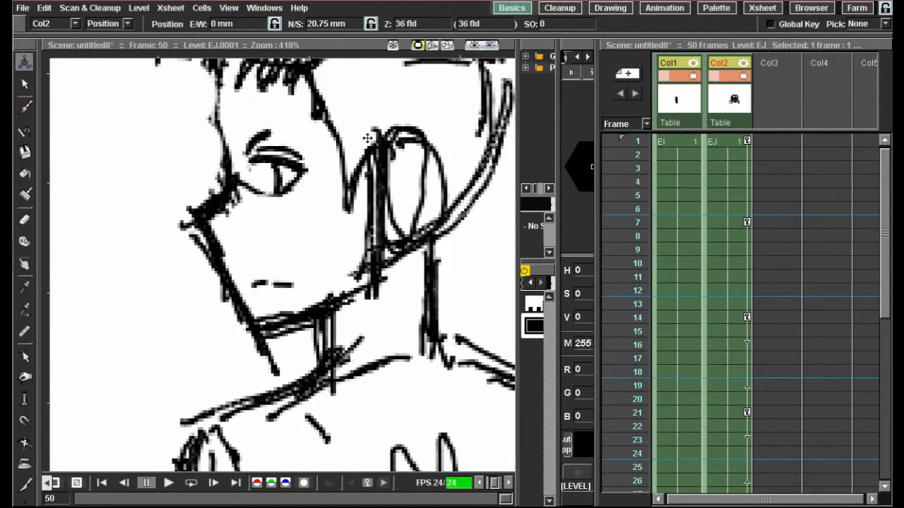
scroll(367, 138, "down", 6)
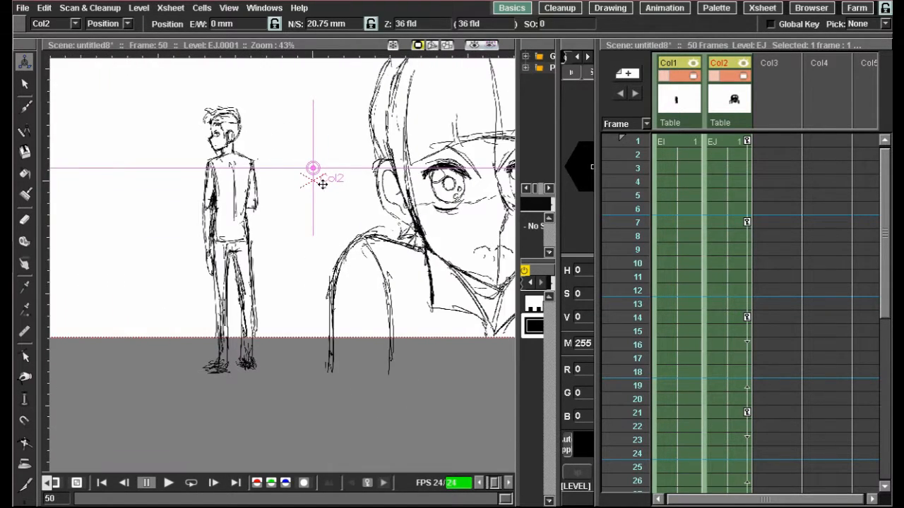
scroll(318, 184, "down", 4)
scroll(268, 173, "up", 1)
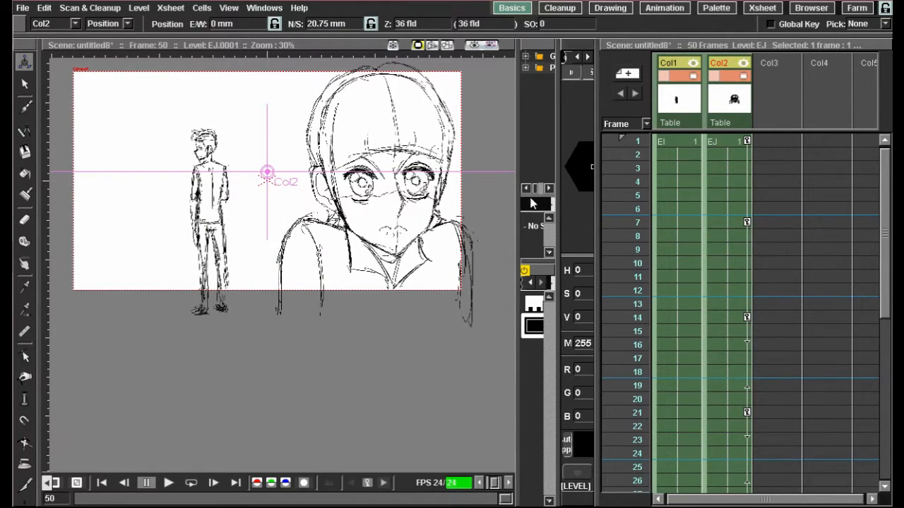
Step: Add position keyframes for Col1 at frame 1 and frame 50
left_click(676, 141)
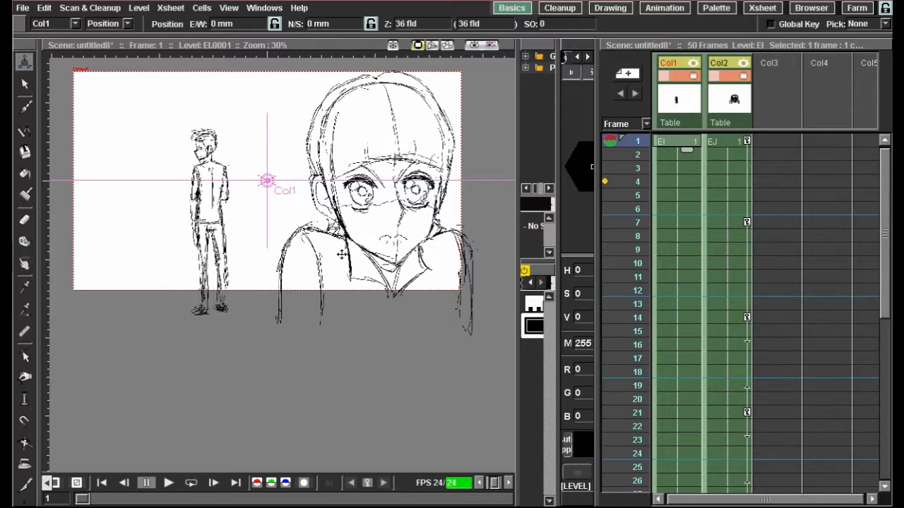
scroll(688, 291, "down", 5)
scroll(687, 292, "up", 5)
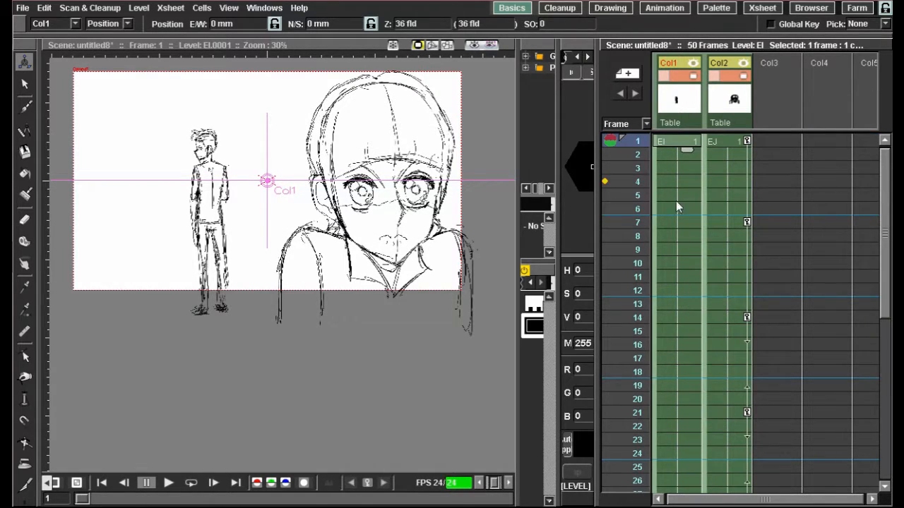
left_click(368, 482)
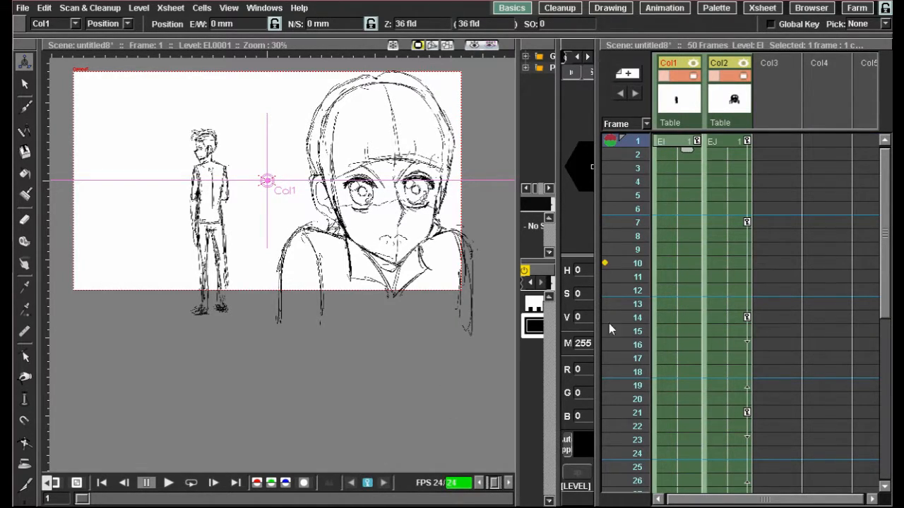
scroll(707, 332, "down", 5)
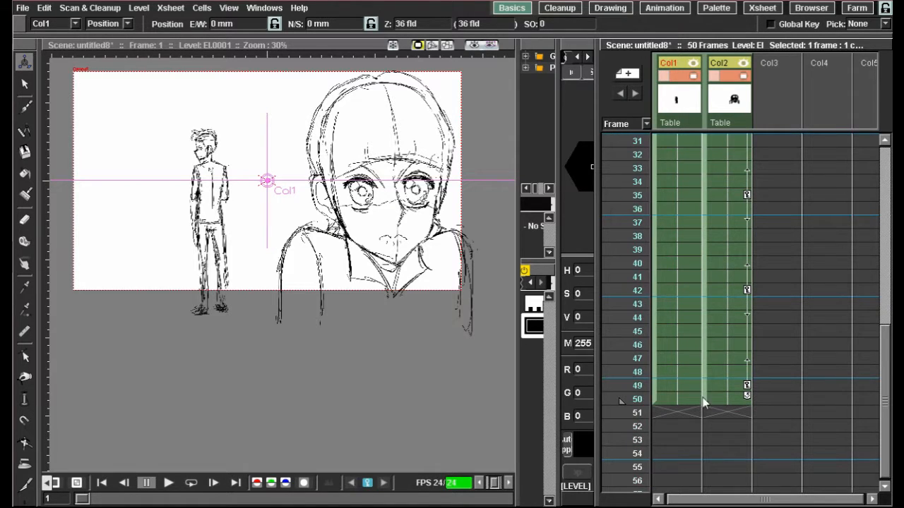
left_click(690, 400)
left_click(368, 482)
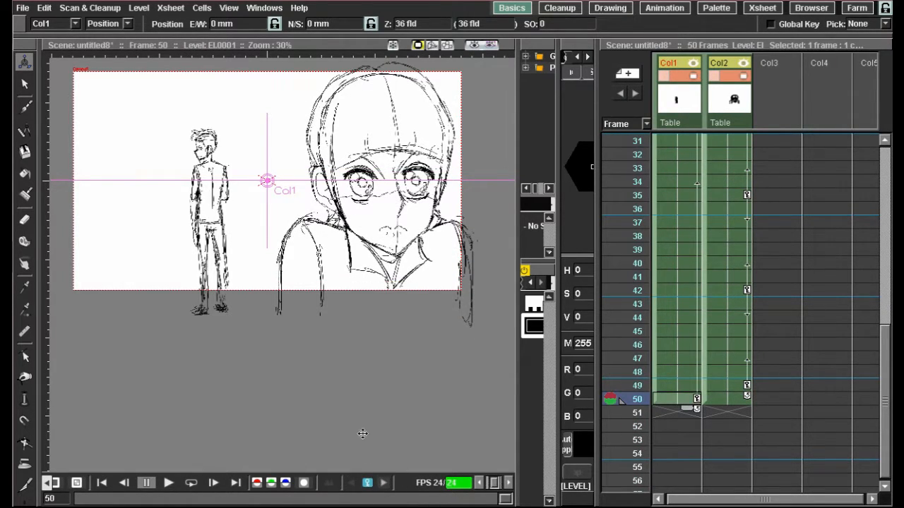
scroll(335, 358, "down", 2)
scroll(335, 358, "up", 3)
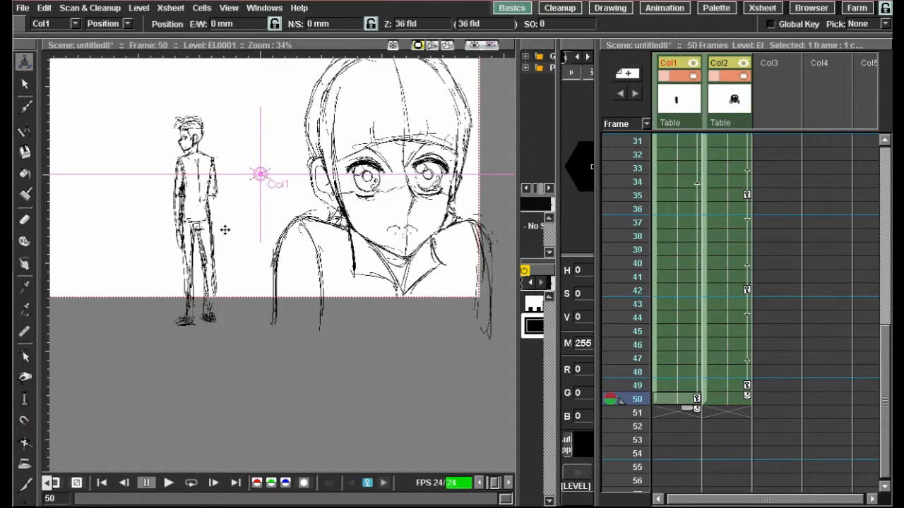
Step: In the 3D view, push Col1 back in depth at frame 50 to Z 52.9485 fld and return to the camera stand view
left_click(432, 45)
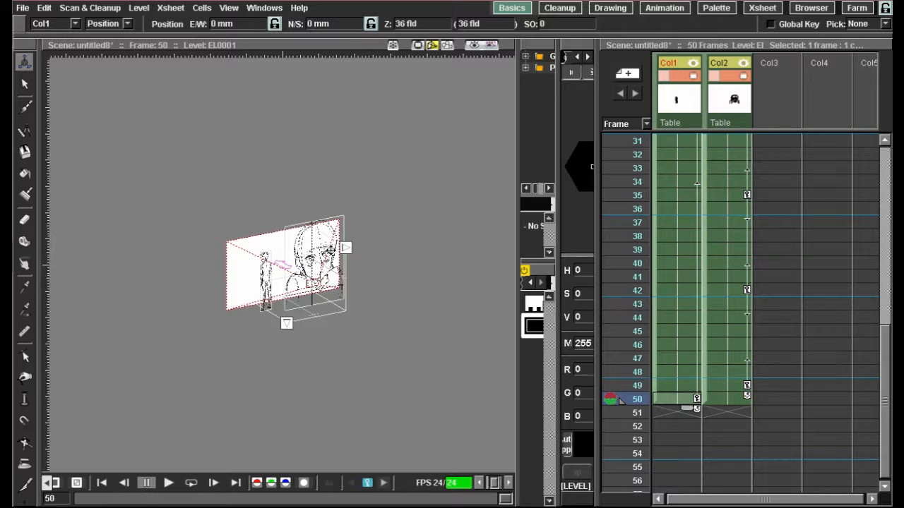
scroll(330, 251, "up", 5)
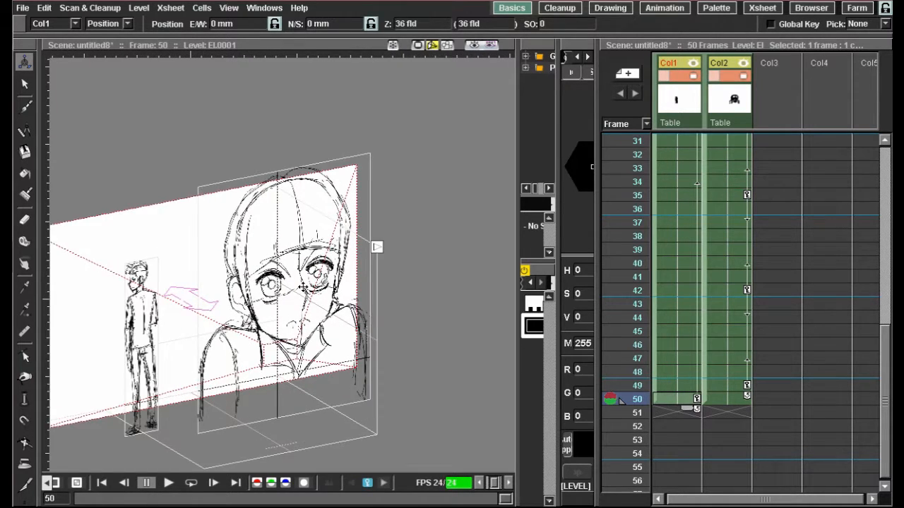
scroll(303, 287, "down", 3)
left_click_drag(309, 281, 323, 269)
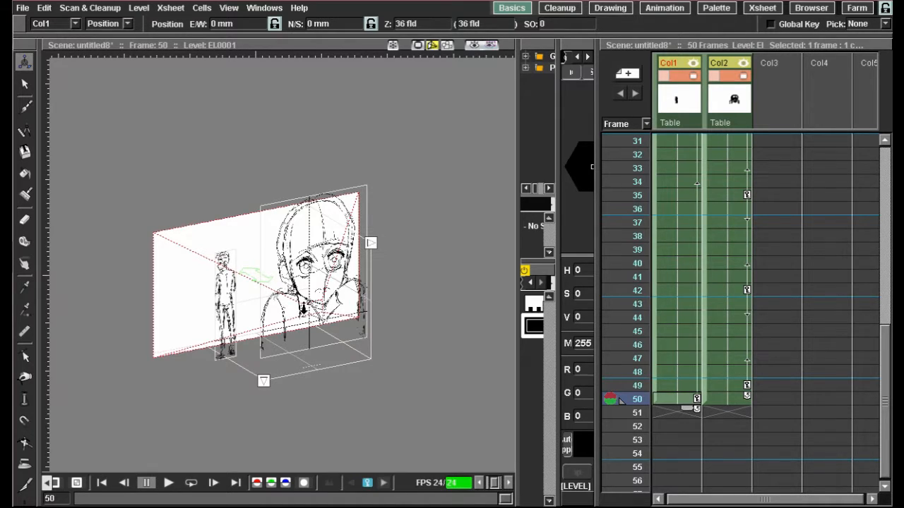
left_click_drag(286, 289, 271, 274)
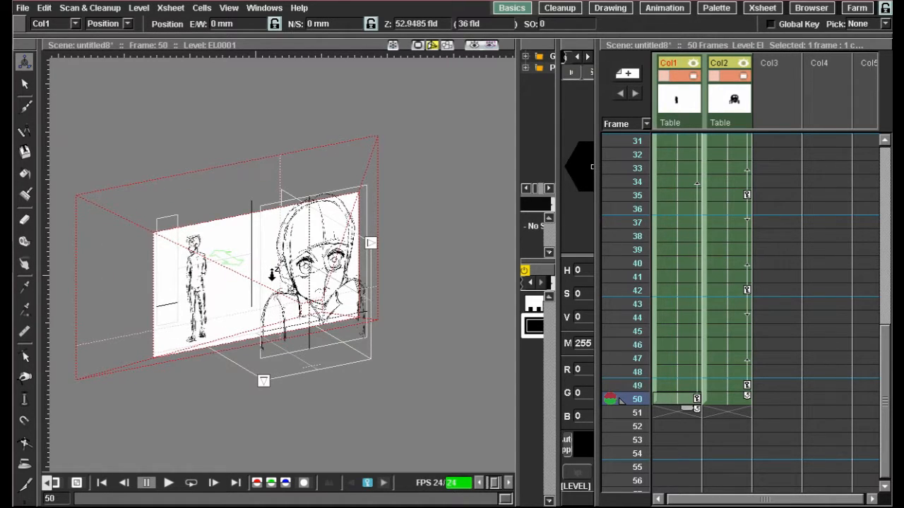
left_click(416, 47)
left_click(418, 46)
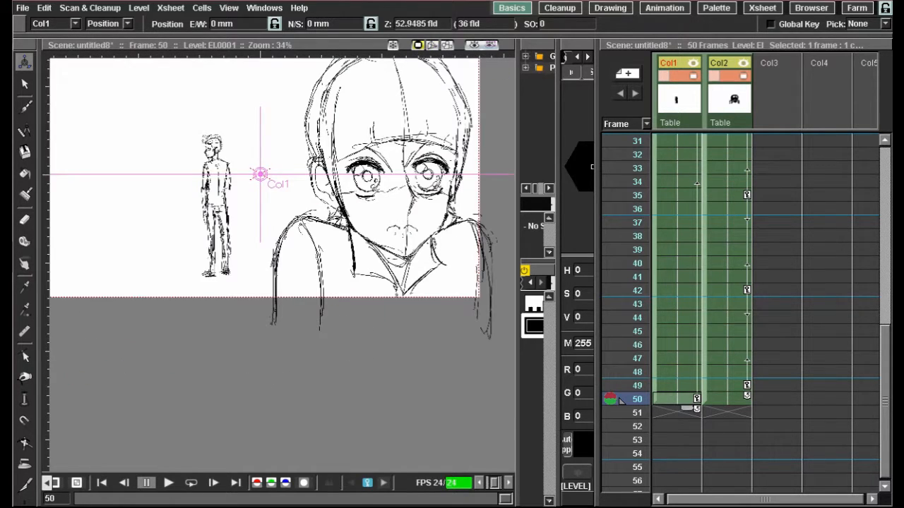
Step: Play back the animation from frame 1 twice to check the standing figure's depth movement, and return to Col1's first frame
scroll(317, 162, "down", 2)
left_click_drag(318, 163, 331, 195)
scroll(331, 195, "down", 1)
scroll(688, 215, "up", 5)
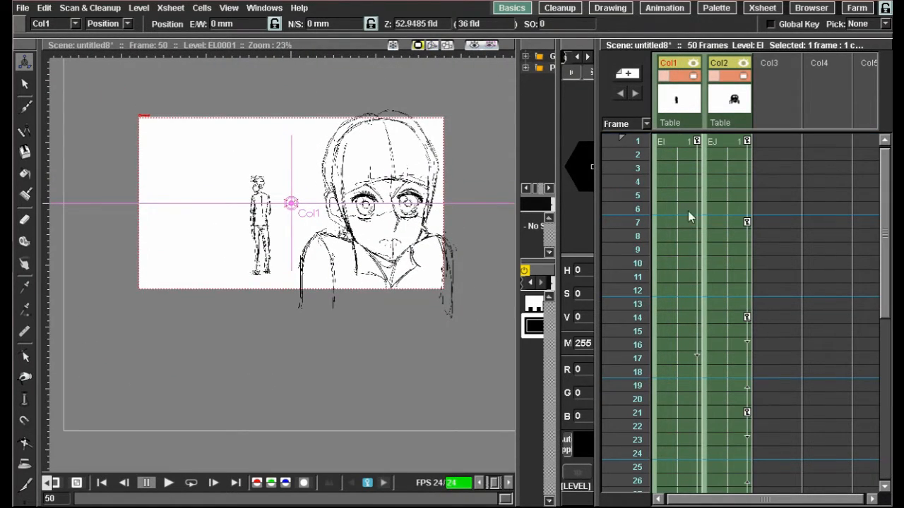
left_click(682, 140)
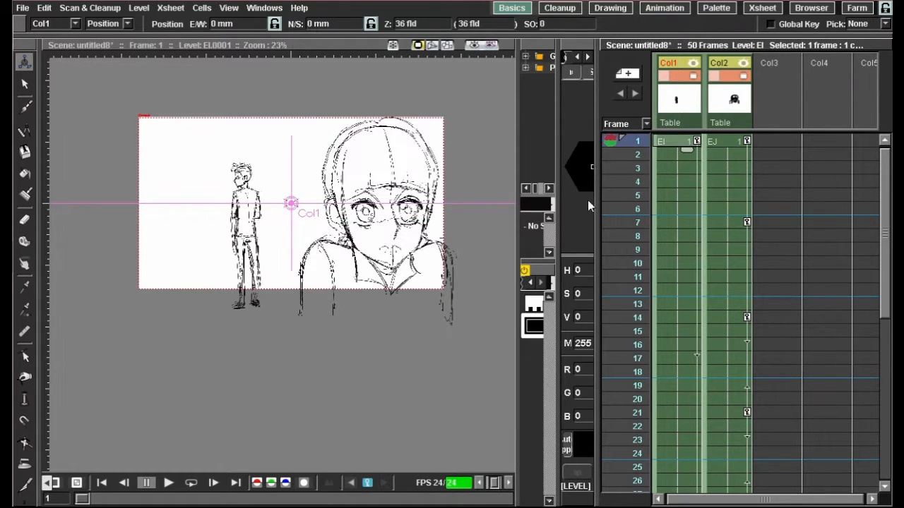
left_click(169, 483)
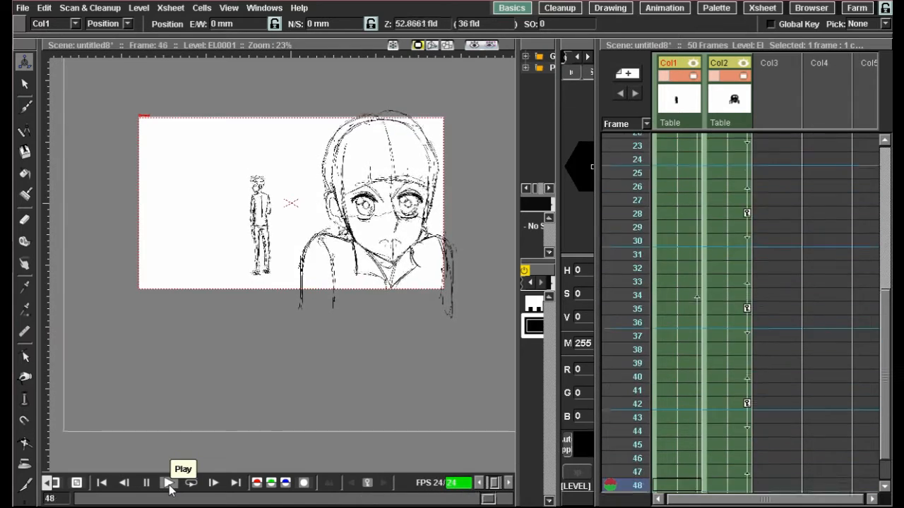
scroll(855, 276, "up", 5)
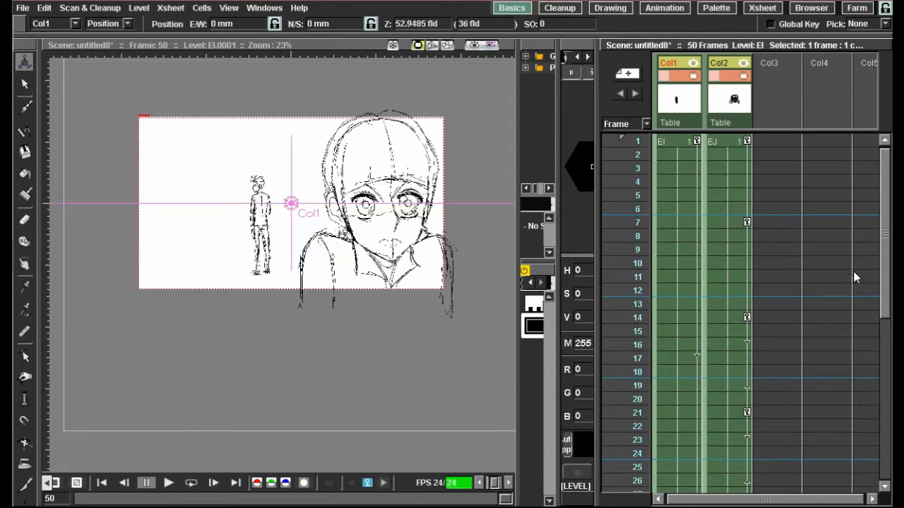
left_click(671, 140)
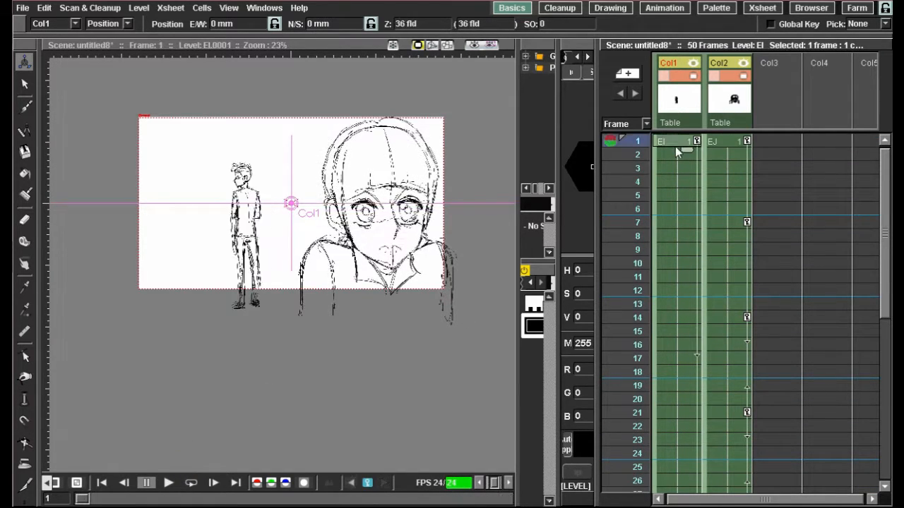
left_click(165, 484)
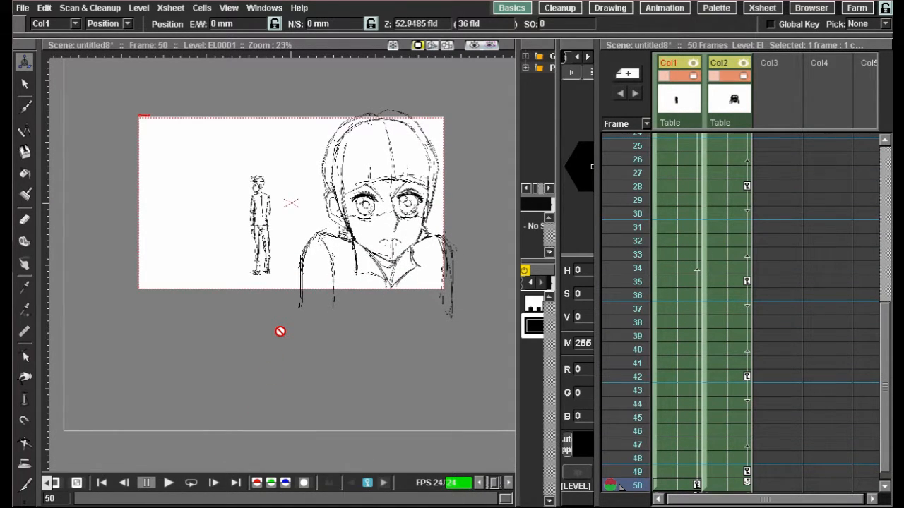
scroll(803, 273, "up", 5)
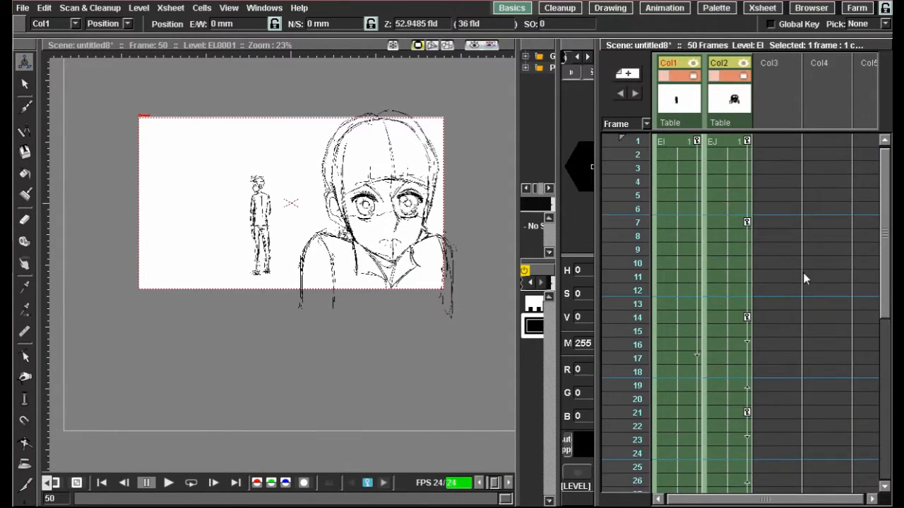
left_click(674, 144)
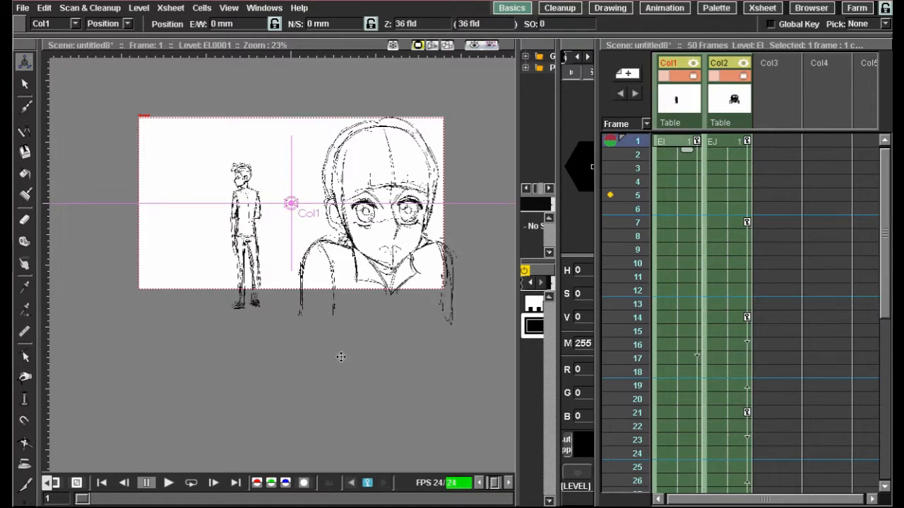
Step: Examine Col1's depth movement in the 3D view up to frame 26 and switch back to the camera stand view
left_click(432, 45)
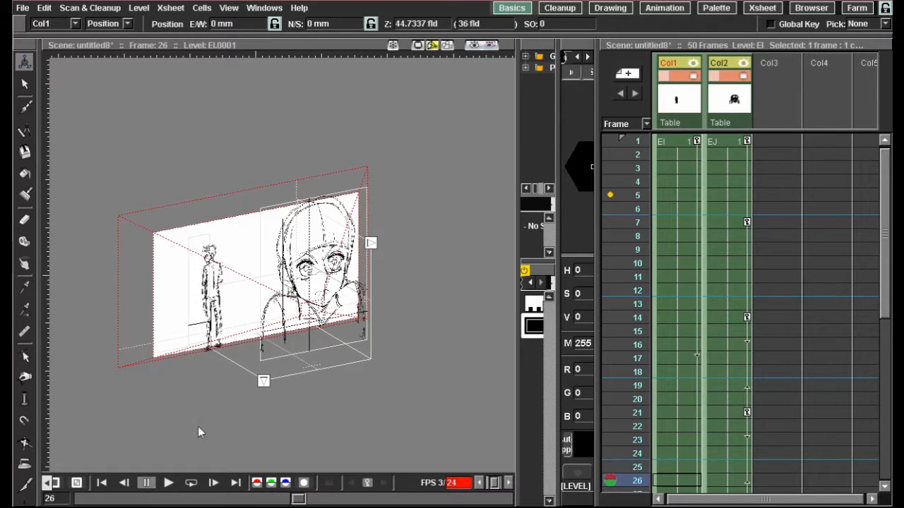
left_click(418, 46)
scroll(327, 218, "up", 8)
scroll(326, 215, "down", 8)
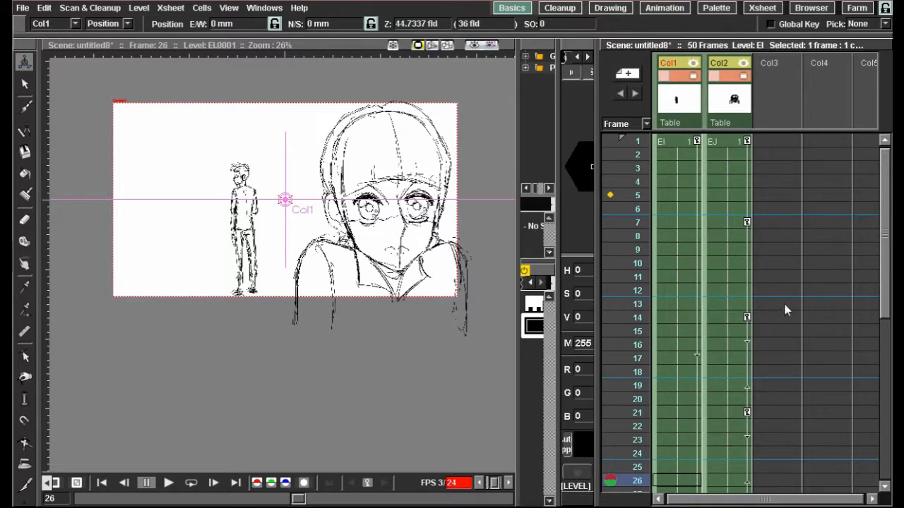
Step: At frame 50, reposition Col1 to E/W -33.31 mm and Z 41.9648 fld
scroll(605, 263, "down", 8)
scroll(696, 325, "up", 7)
left_click_drag(621, 480, 621, 487)
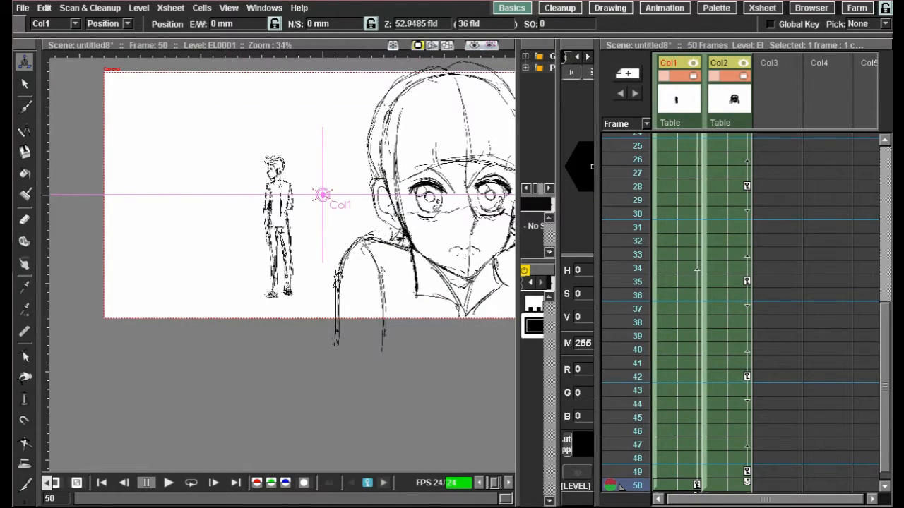
key("alt")
left_click_drag(337, 275, 338, 297)
Step: Play back the animation from frame 1 of Col1 to check the standing figure's revised movement
scroll(622, 136, "up", 5)
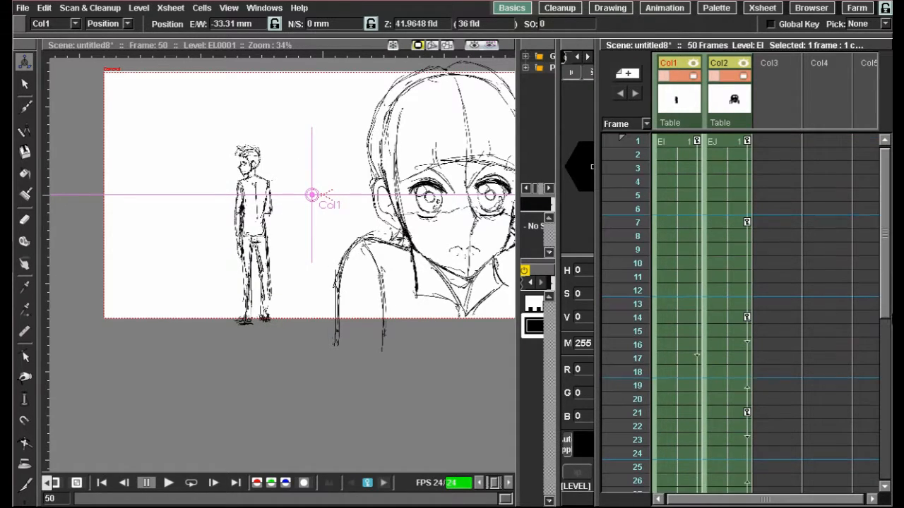
left_click(678, 153)
left_click(676, 141)
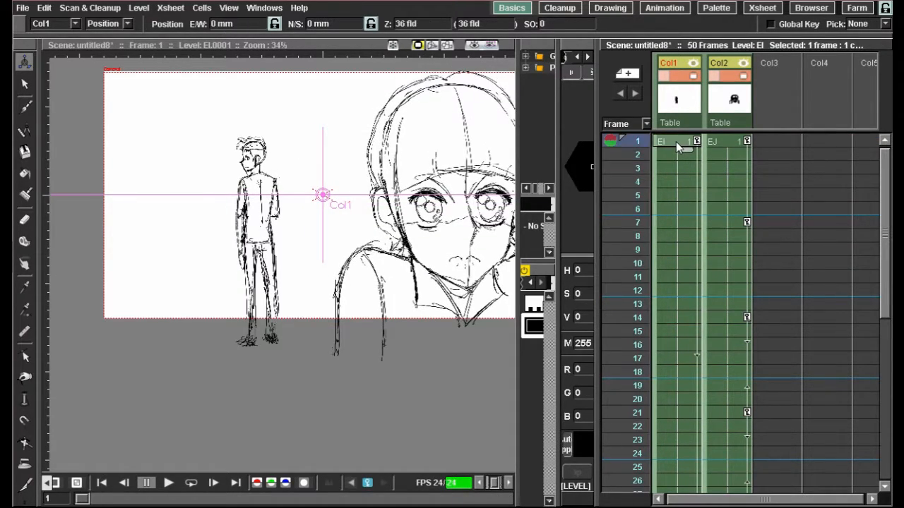
left_click(168, 482)
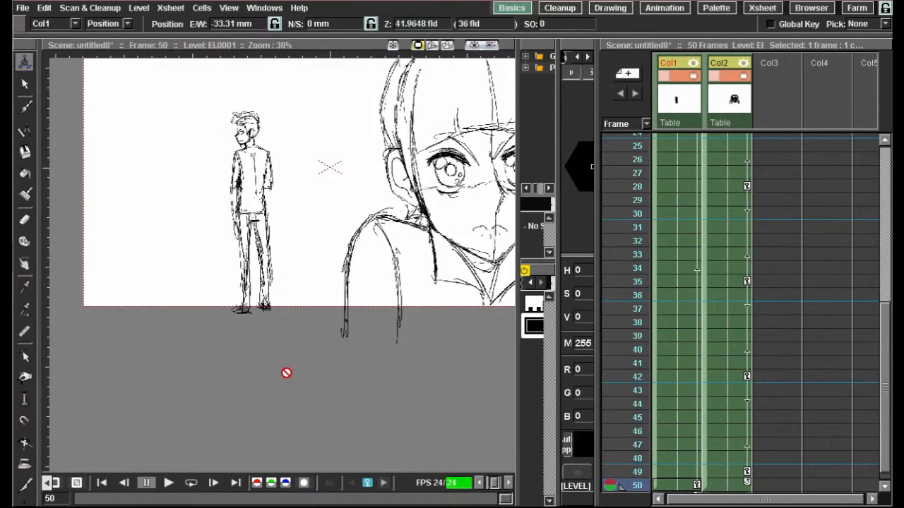
scroll(145, 369, "down", 3)
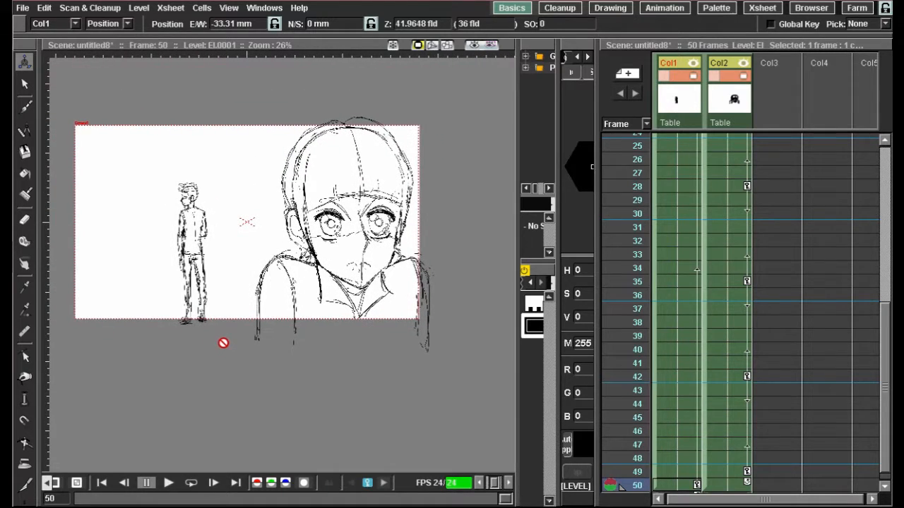
Step: Replay all 50 frames from frame 1 of Col2 and inspect the close-up character's face at frame 50
scroll(723, 210, "up", 5)
left_click(723, 141)
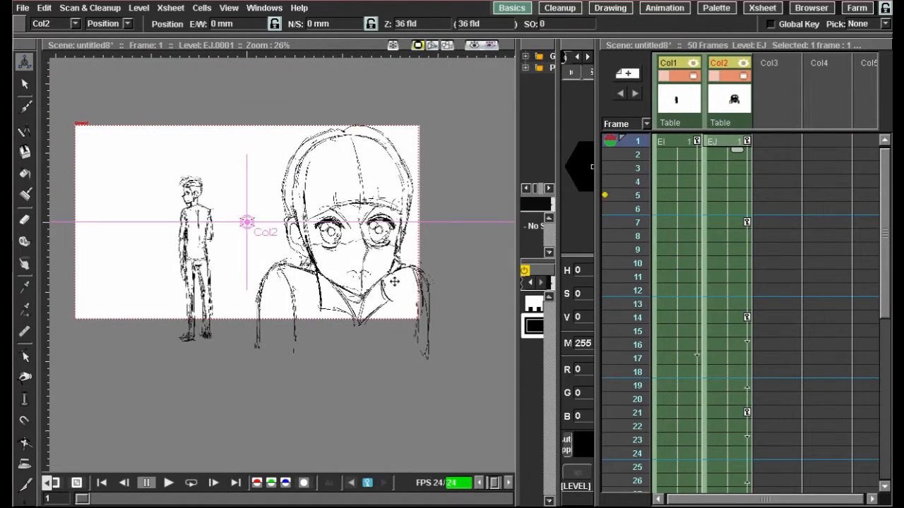
left_click(168, 483)
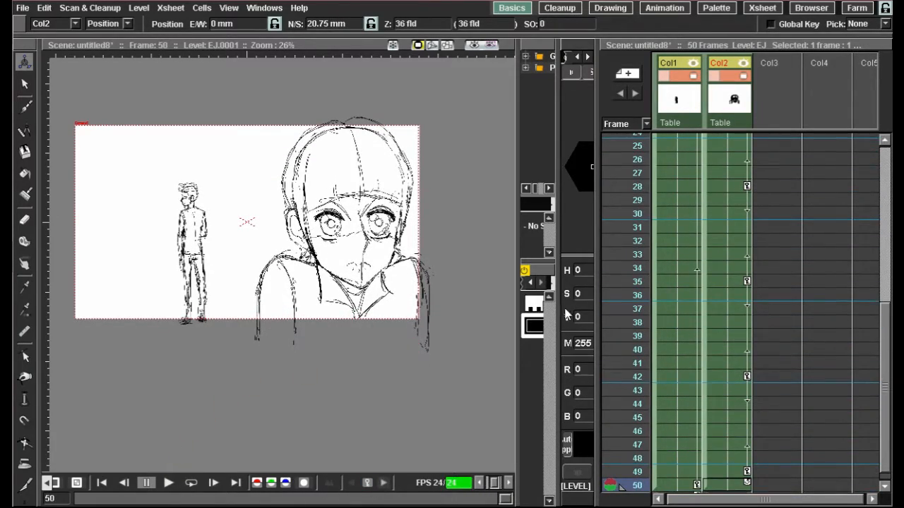
scroll(339, 276, "up", 4)
scroll(329, 278, "down", 4)
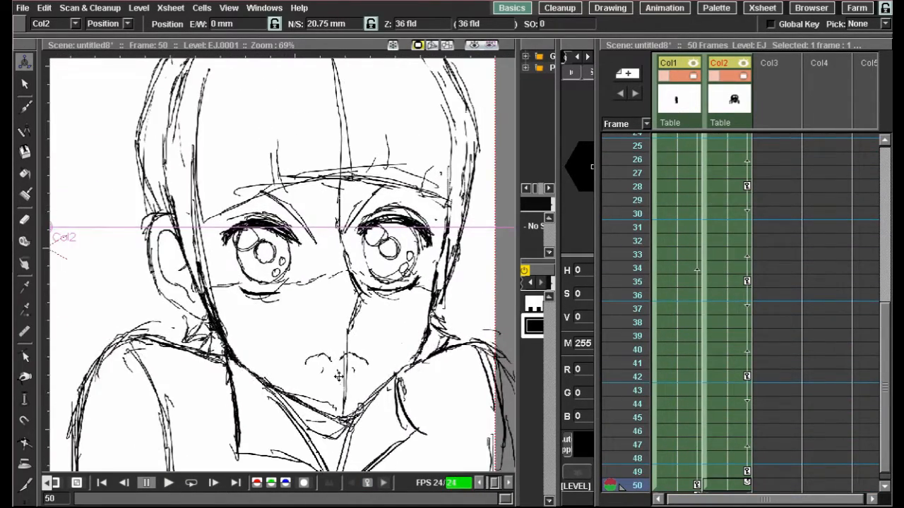
scroll(726, 188, "up", 5)
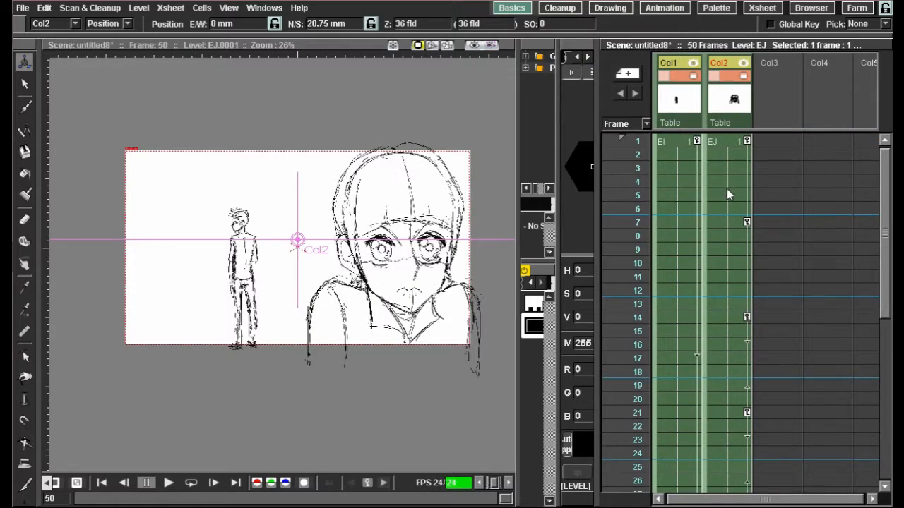
Step: Play the animation twice from frame 1 of Col2 and inspect the standing figure and close-up face at frame 50
left_click(715, 144)
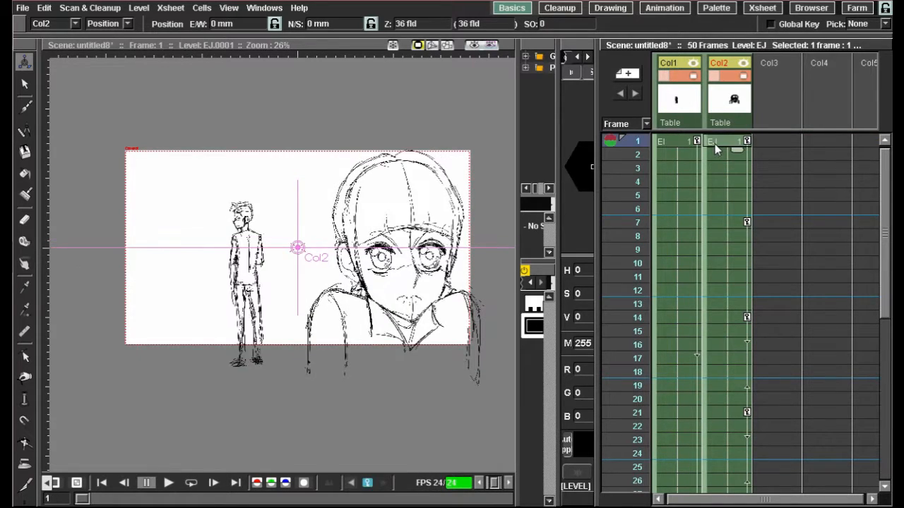
left_click(168, 482)
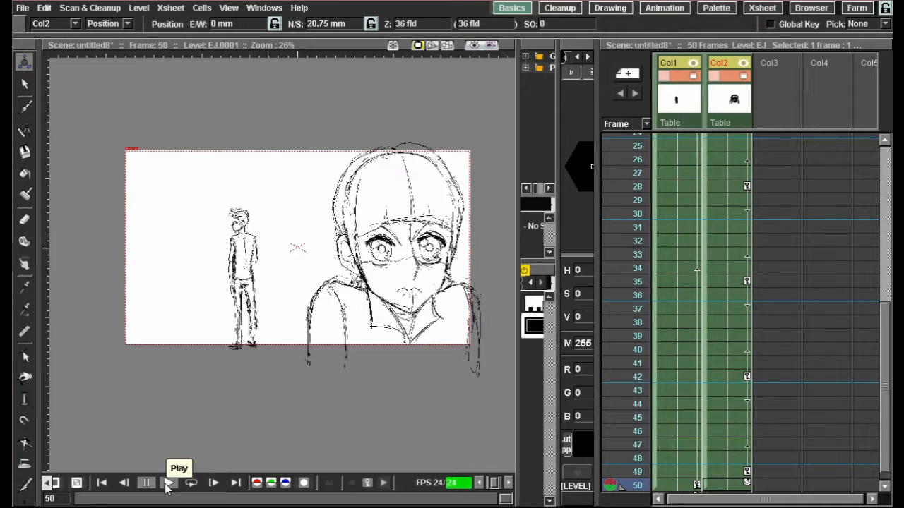
scroll(699, 311, "up", 5)
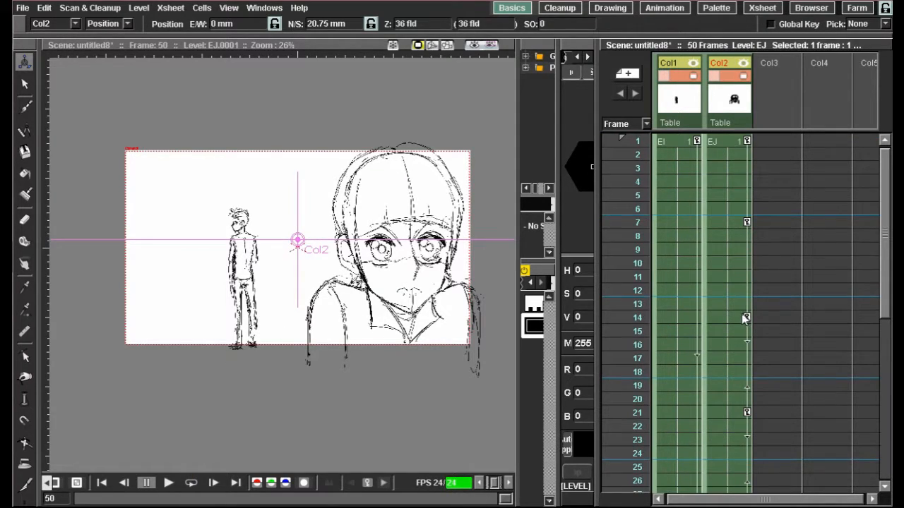
left_click(725, 142)
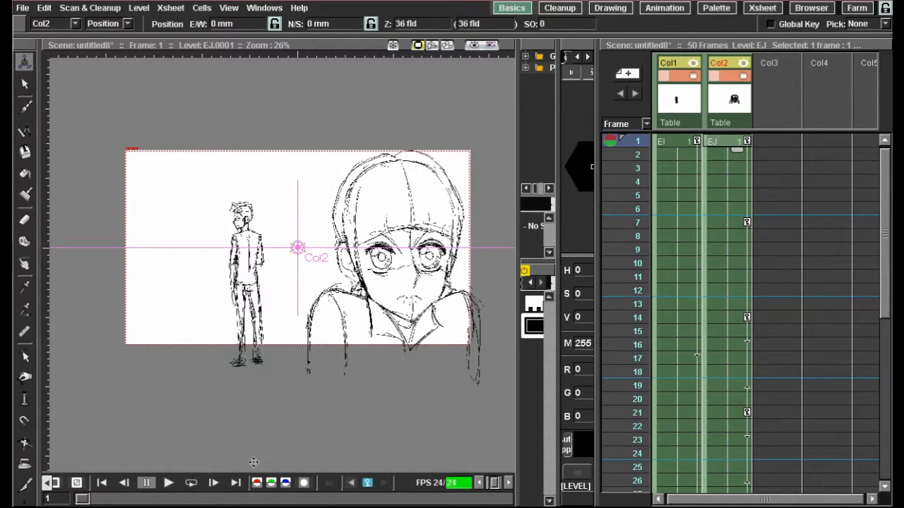
left_click(168, 484)
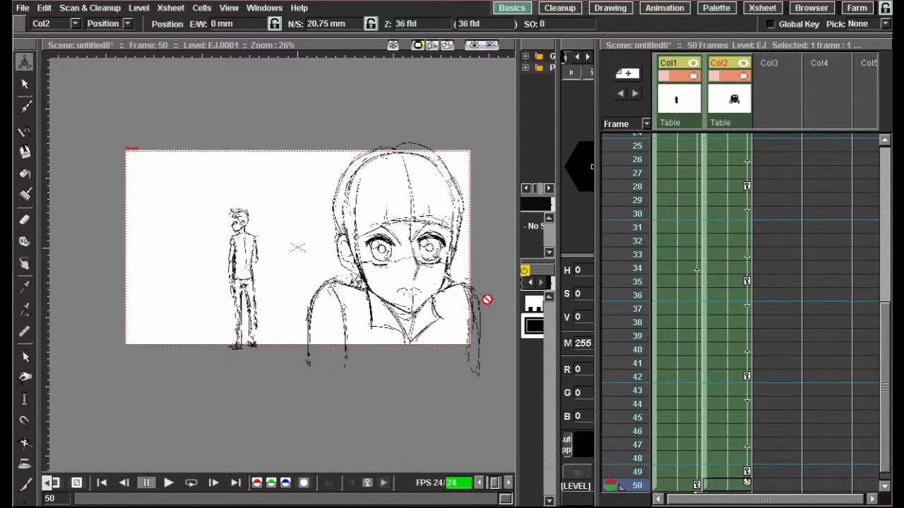
scroll(411, 261, "up", 5)
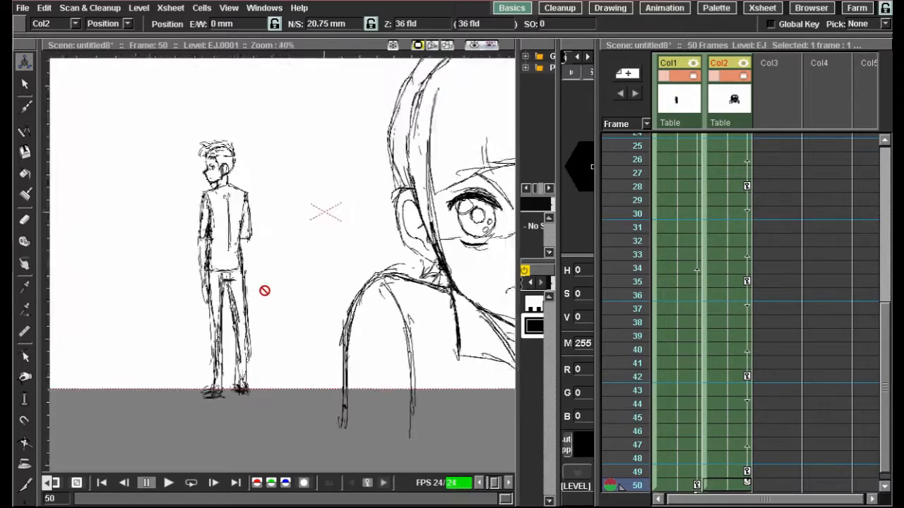
scroll(127, 256, "down", 1)
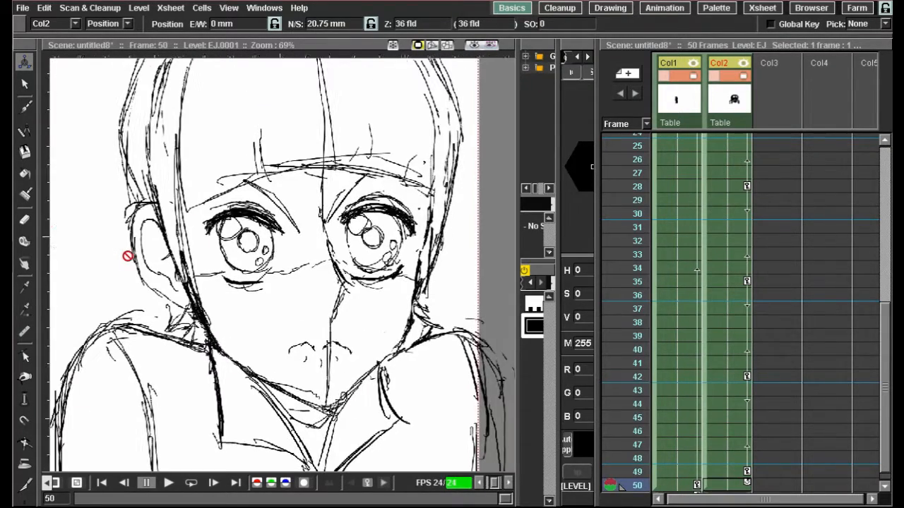
scroll(210, 238, "down", 4)
Step: Loop the playback from frame 1 of Col2 to review both characters' movement continuously
scroll(821, 172, "up", 5)
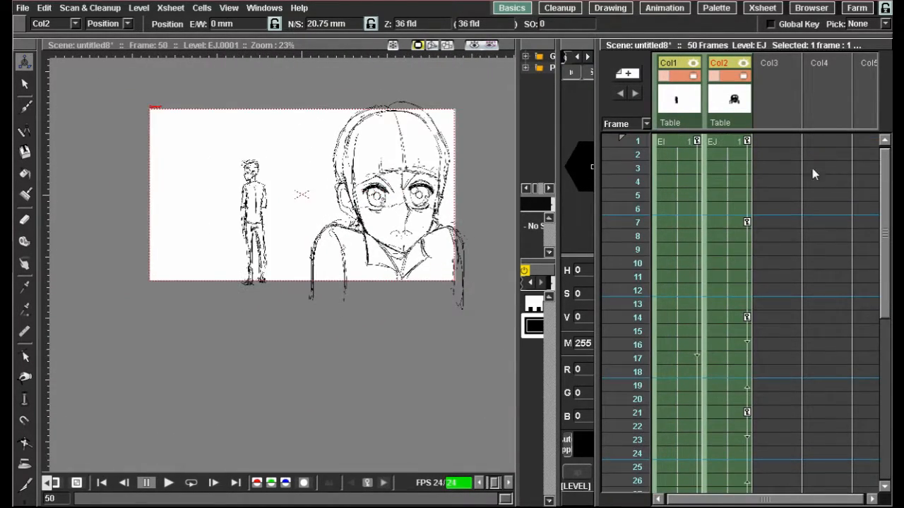
left_click(716, 144)
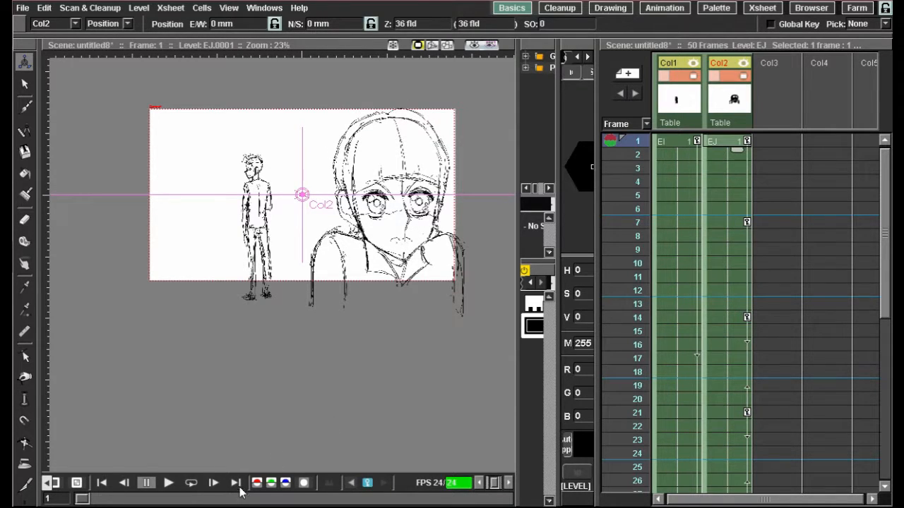
left_click(191, 483)
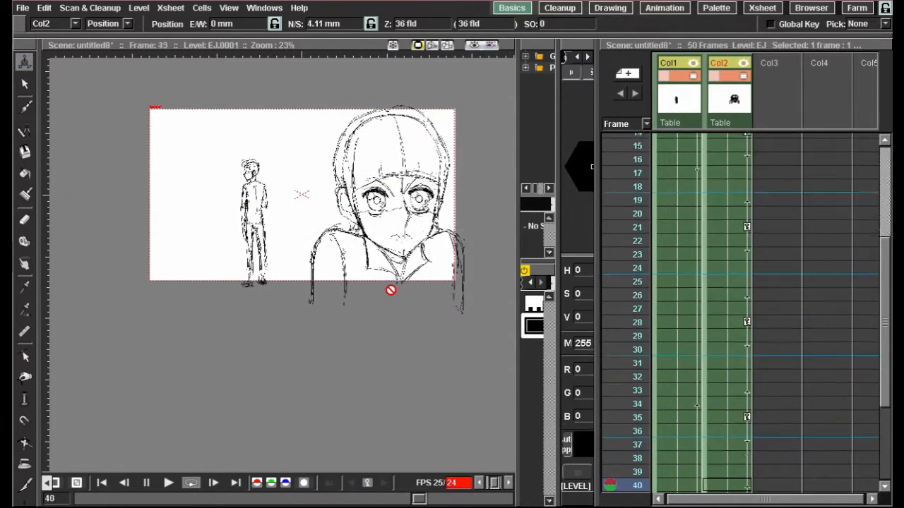